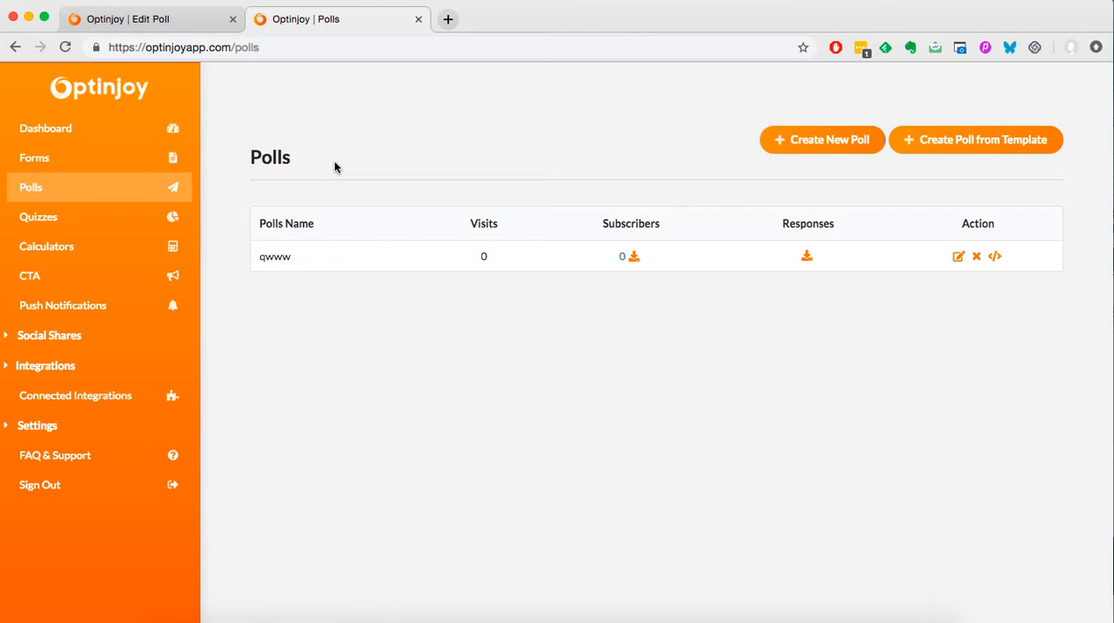
click(199, 25)
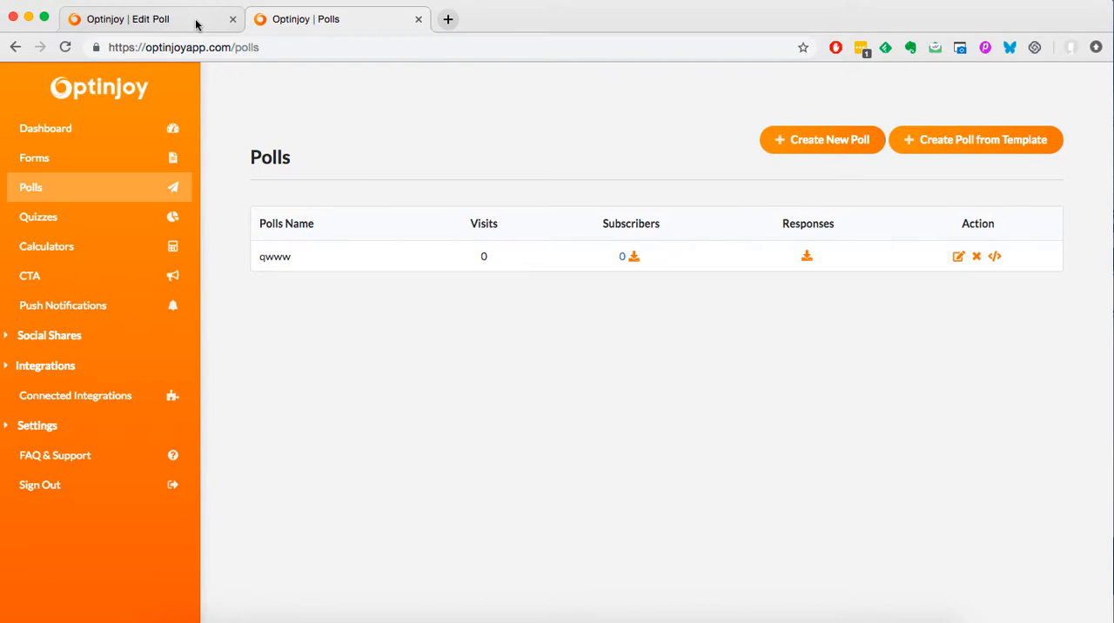
click(354, 20)
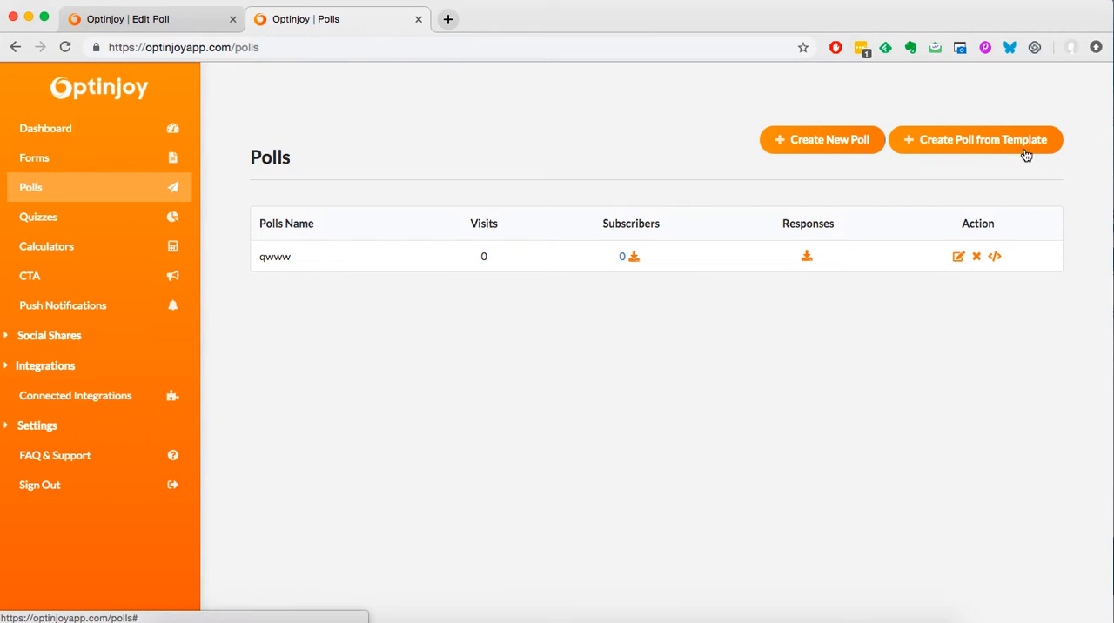
Create a new poll titled poll_test with the poll type Popover.
click(818, 146)
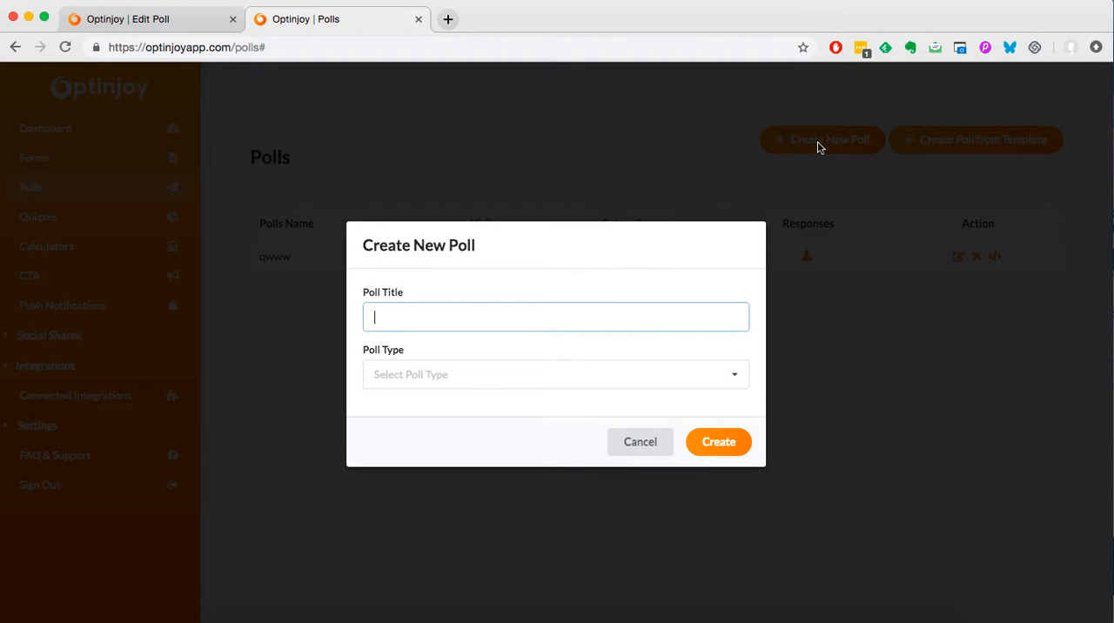
text(dd)
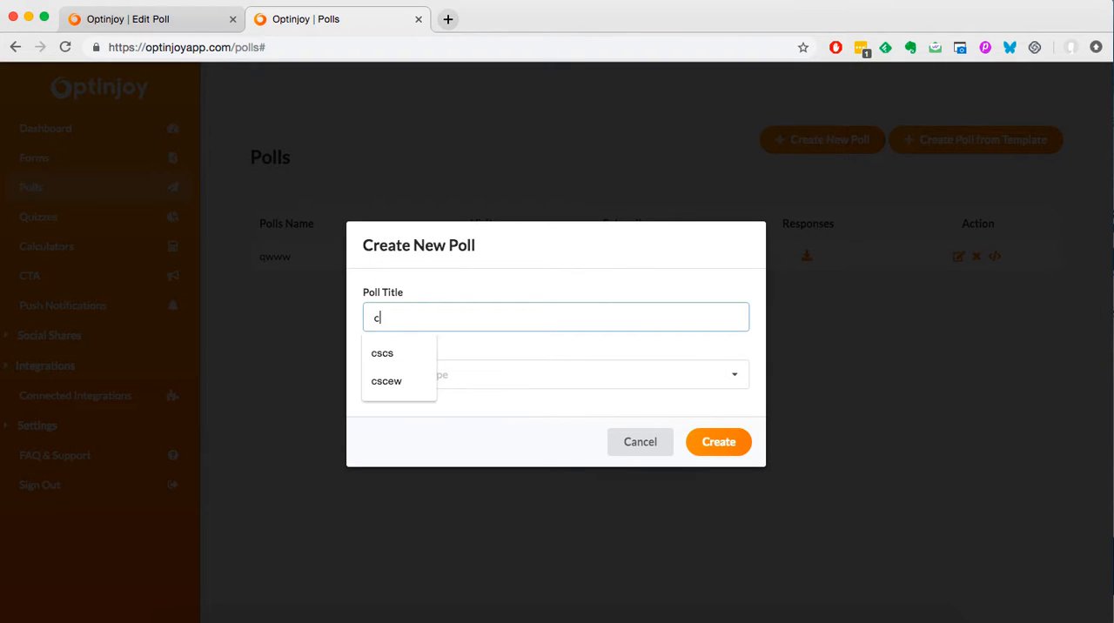
key(BackSpace)
key(BackSpace)
text(poll_test)
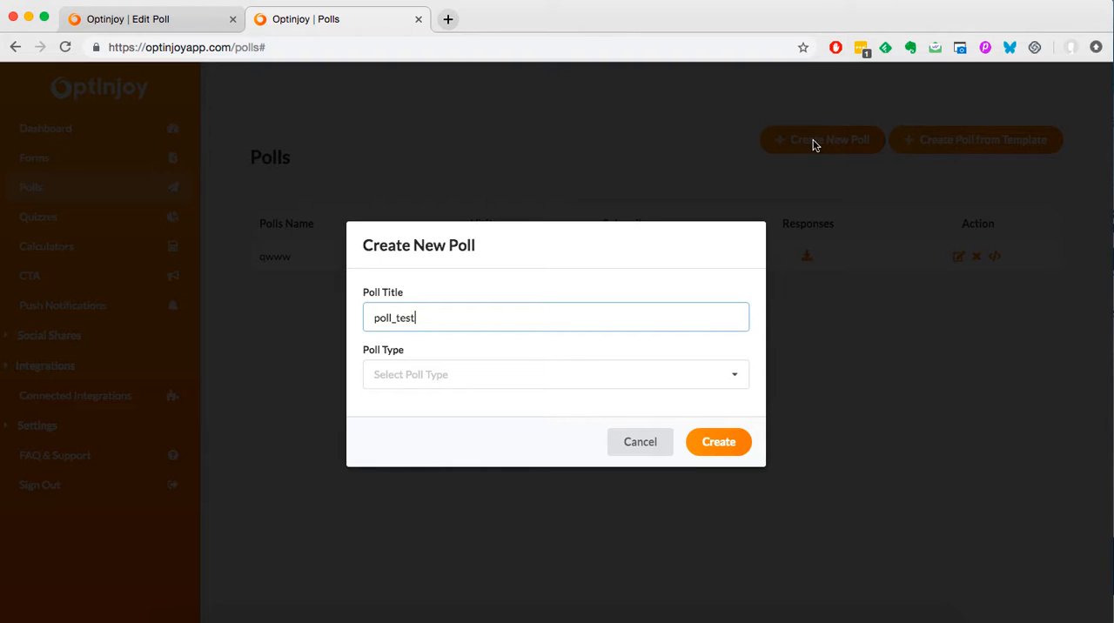
click(544, 379)
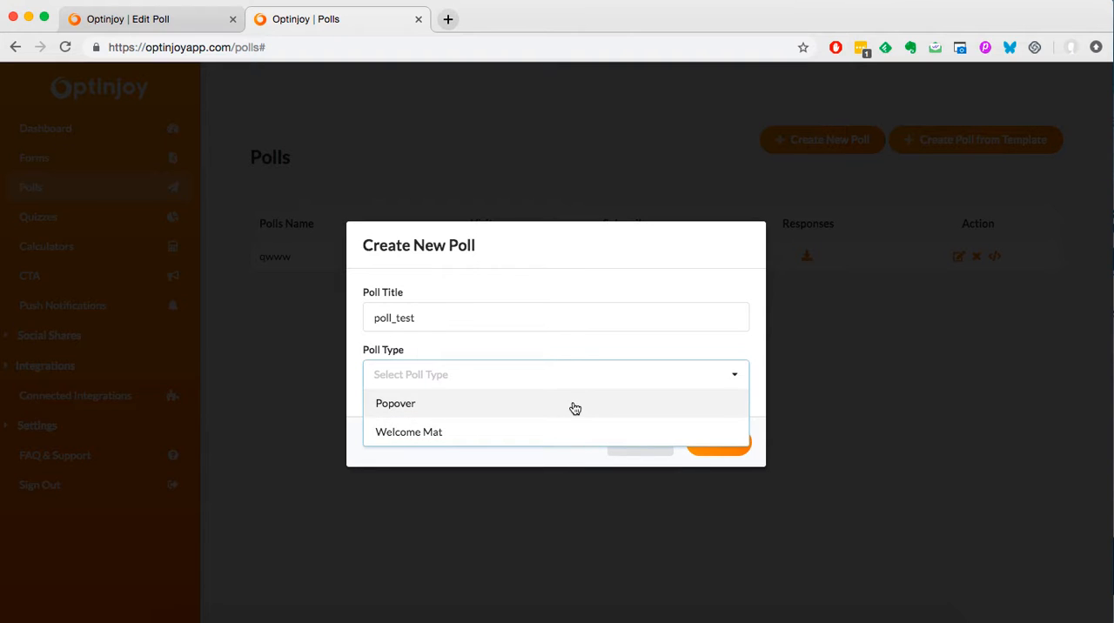
click(572, 410)
click(719, 443)
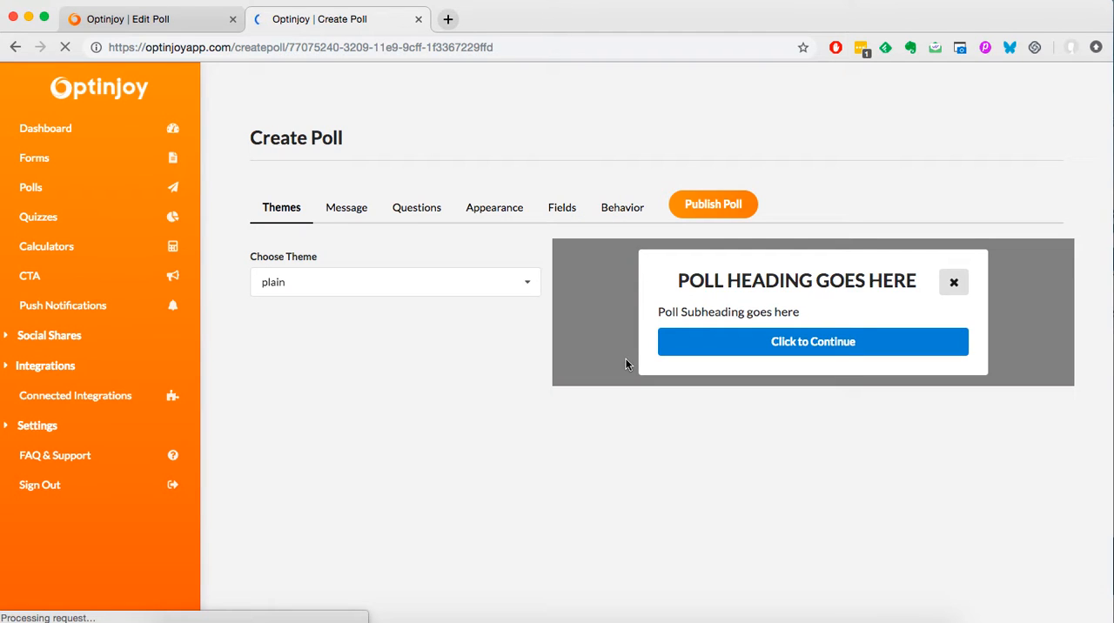
Check which themes are available for the new poll.
click(474, 288)
click(513, 252)
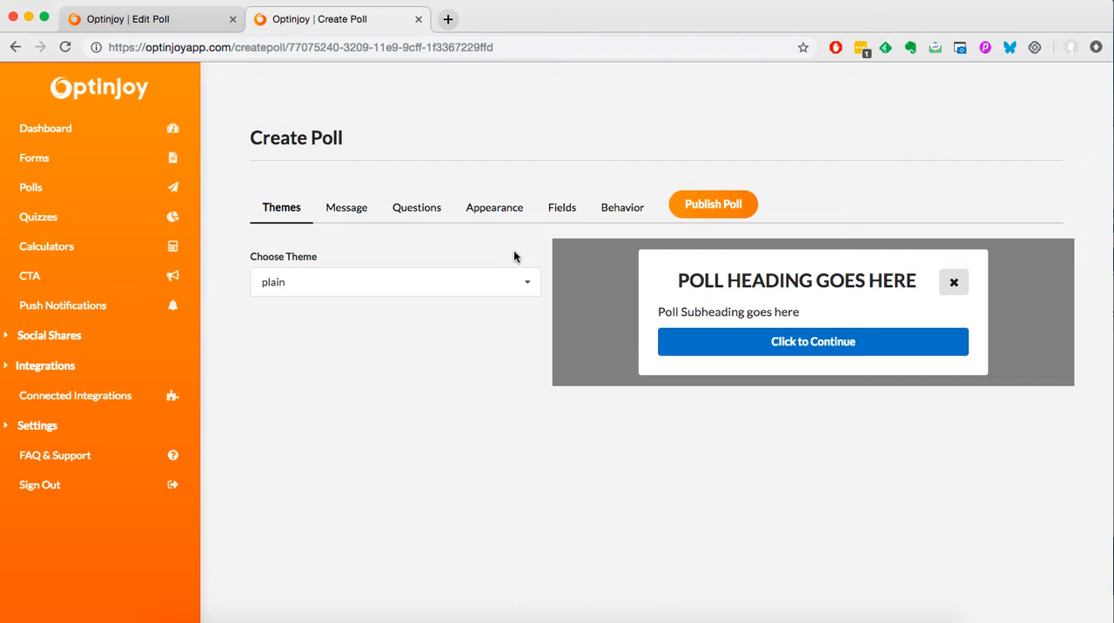
click(525, 289)
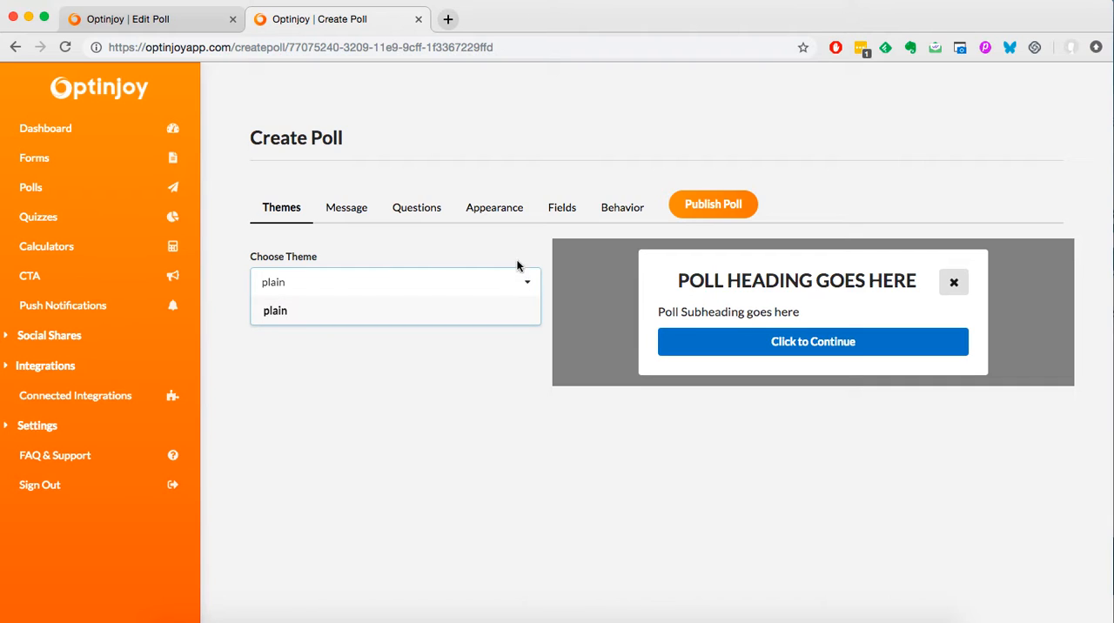
click(517, 248)
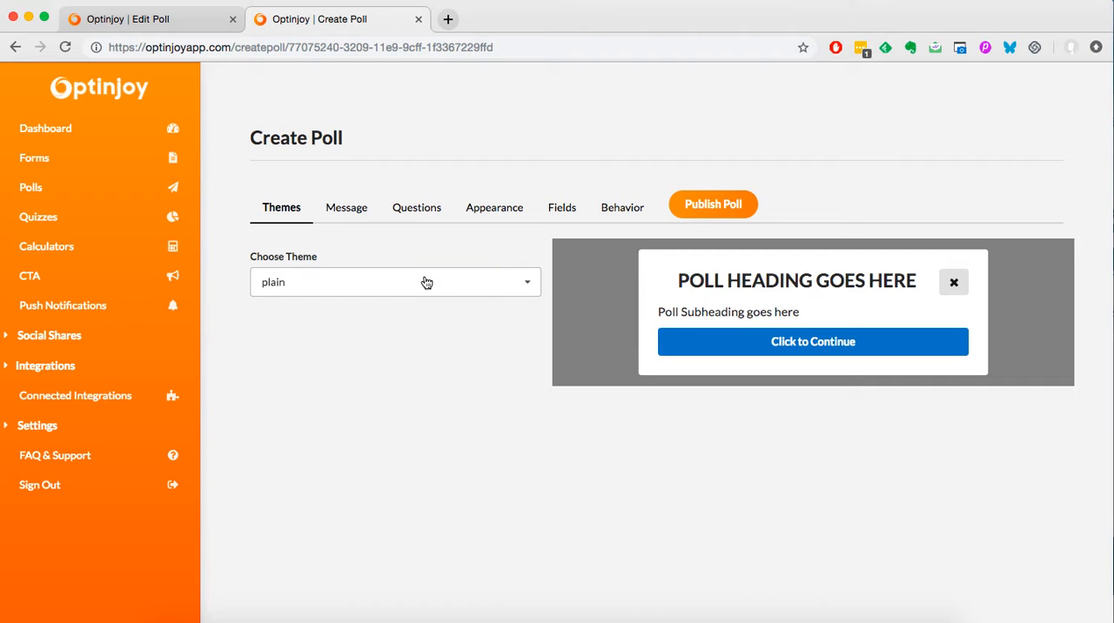
click(496, 289)
click(475, 367)
click(412, 287)
click(418, 247)
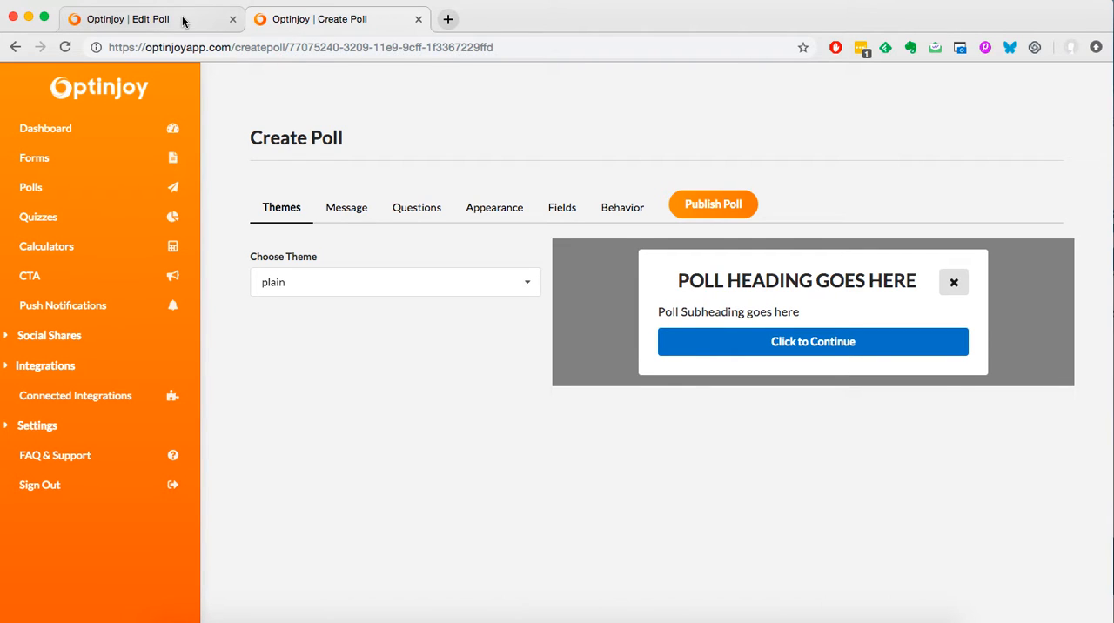
Copy the existing poll's heading "What Are Your Thoughts Regarding Content Marketing Trends for 2019?" into the new poll's welcome screen heading.
click(355, 214)
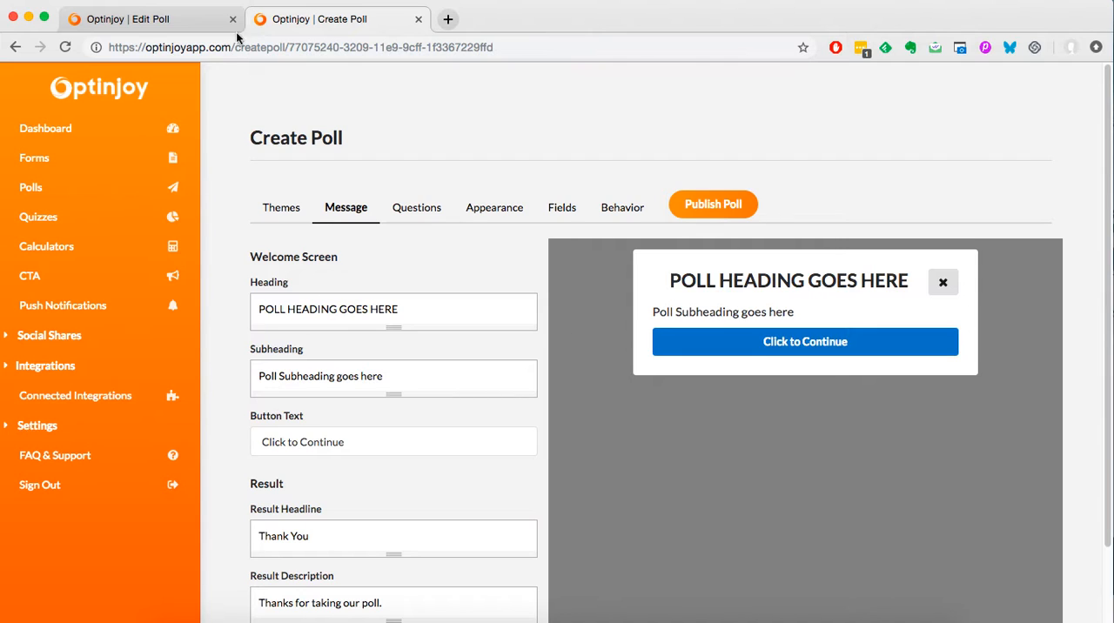
click(148, 26)
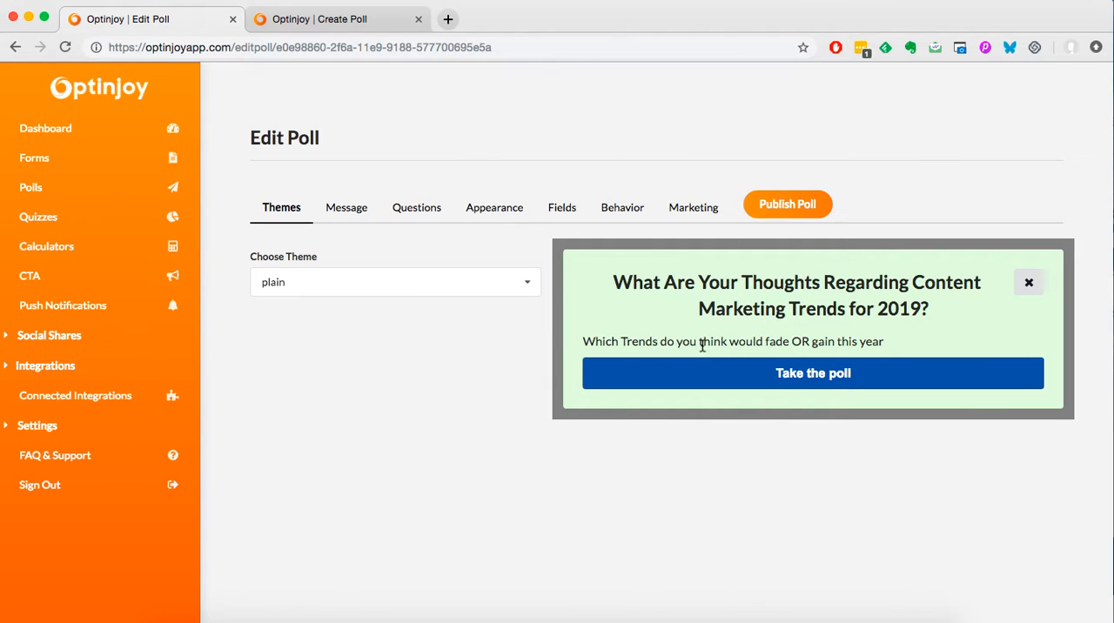
click(340, 212)
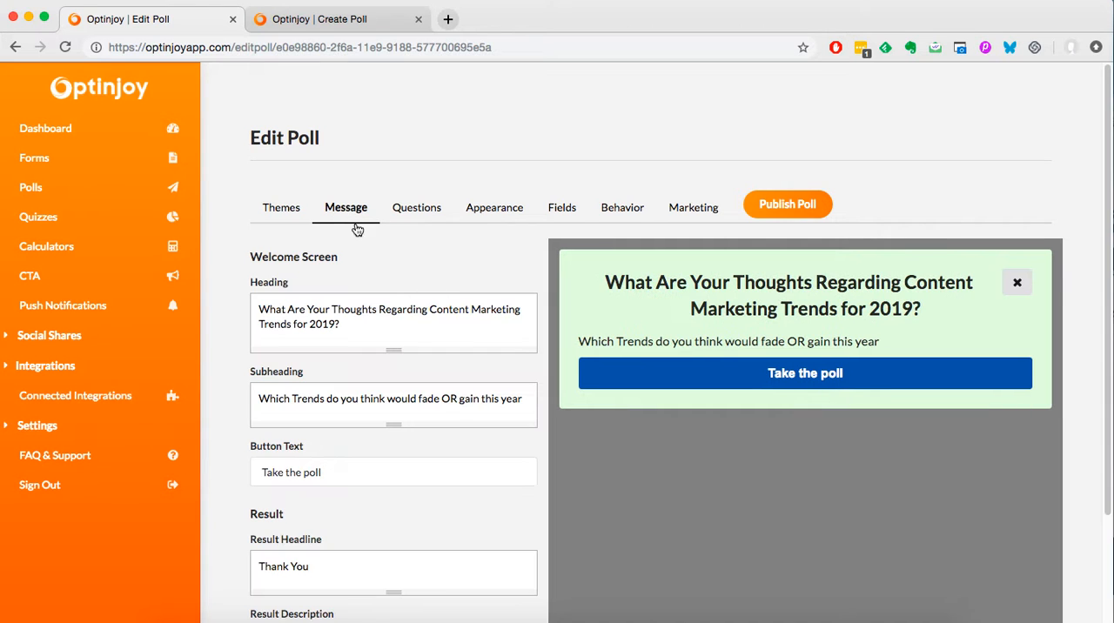
scroll(423, 325, down, 1)
scroll(423, 325, down, 3)
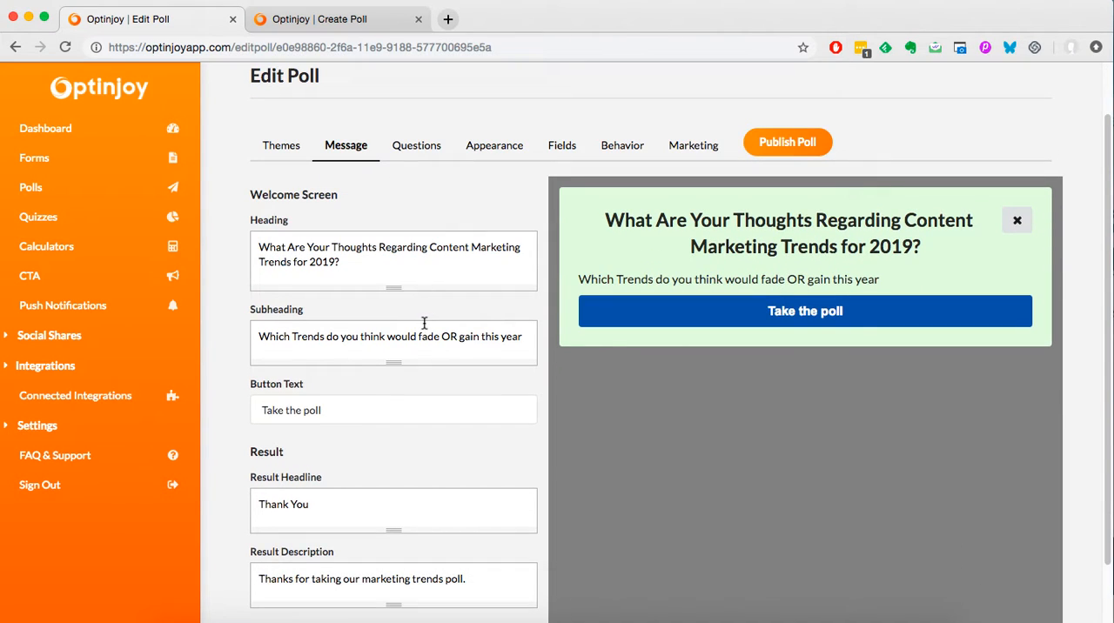
scroll(426, 320, up, 1)
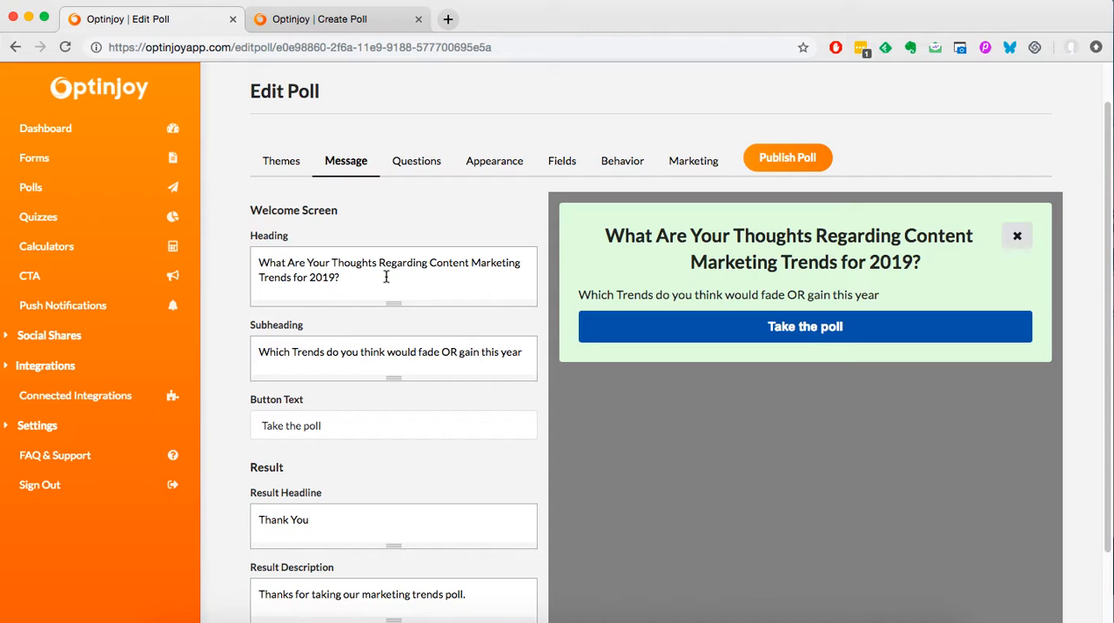
click(388, 283)
triple_click(388, 283)
key(ctrl+c)
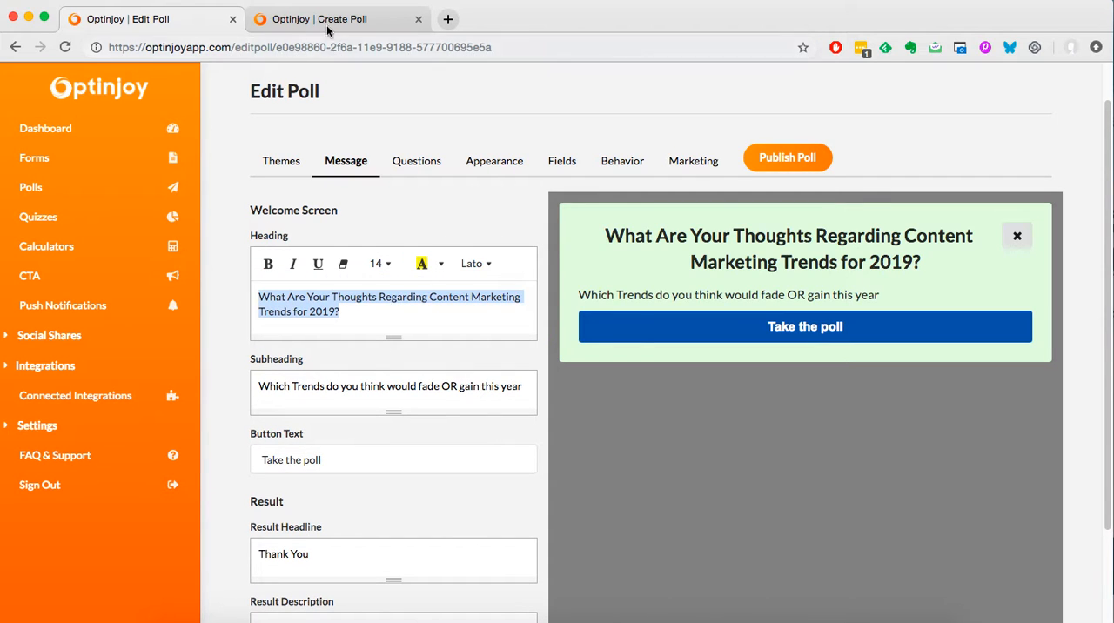
click(328, 29)
click(393, 316)
key(ctrl+a)
key(ctrl+v)
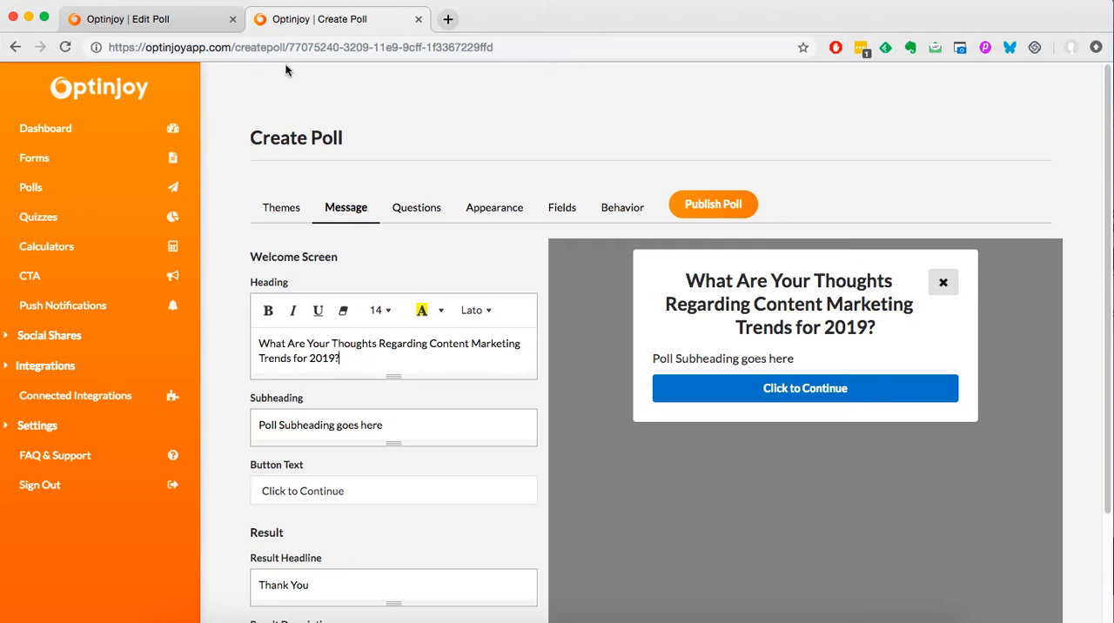
Replace the new poll's subheading with "Which Trends do you think would fade OR gain this year", copied from the existing poll.
click(183, 18)
click(368, 402)
key(ctrl+a)
key(ctrl+c)
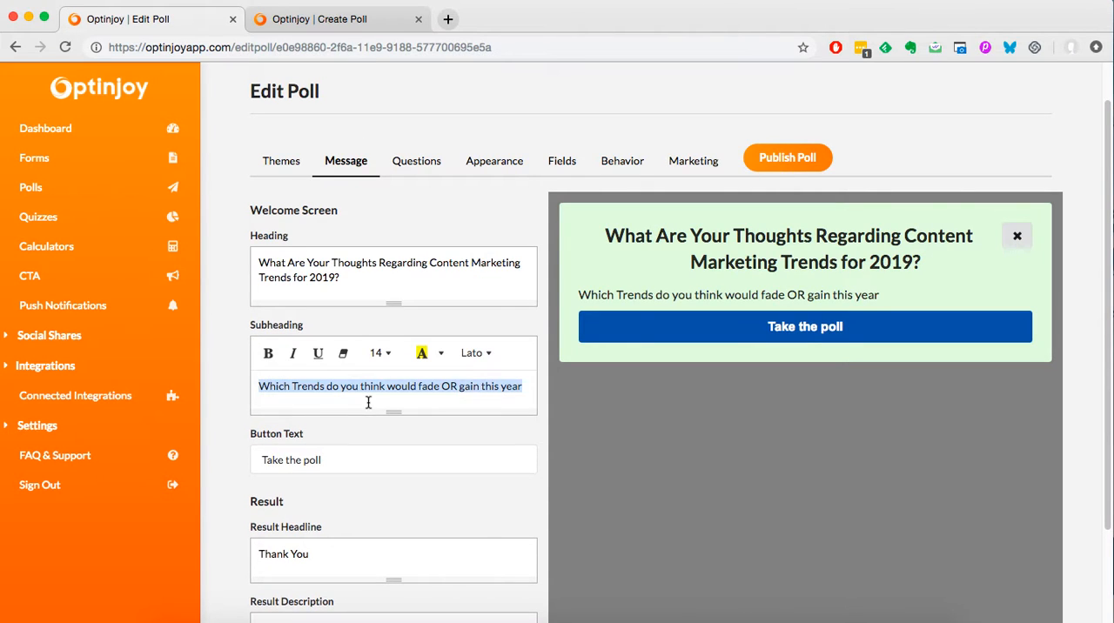
click(350, 26)
click(340, 494)
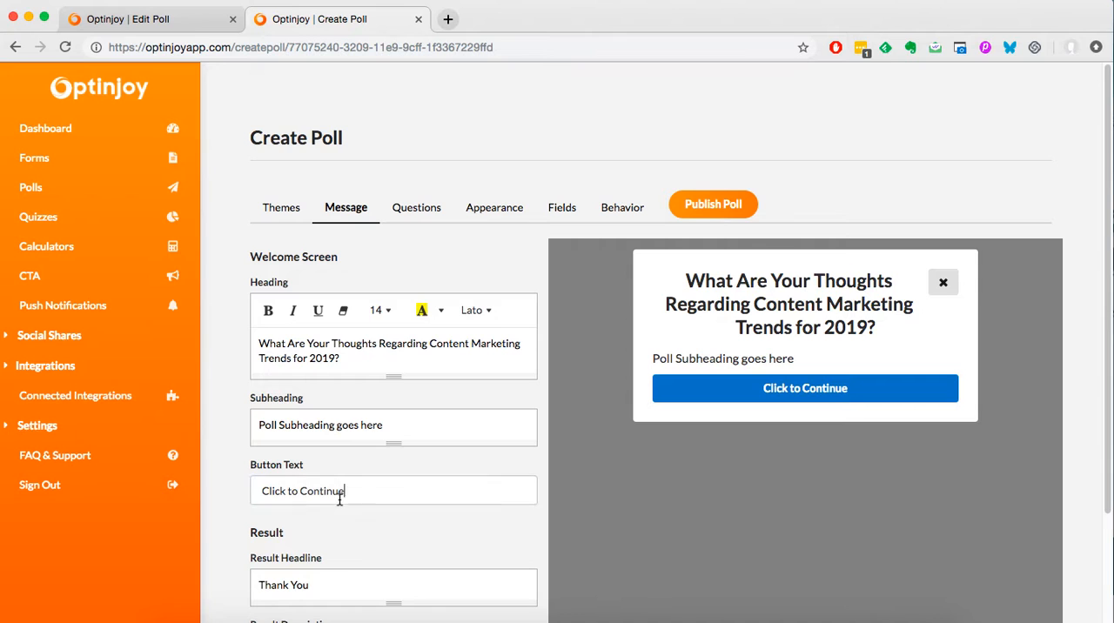
click(366, 422)
key(ctrl+a)
key(ctrl+v)
Set the welcome screen's button text to "Take our Poll".
scroll(399, 459, down, 1)
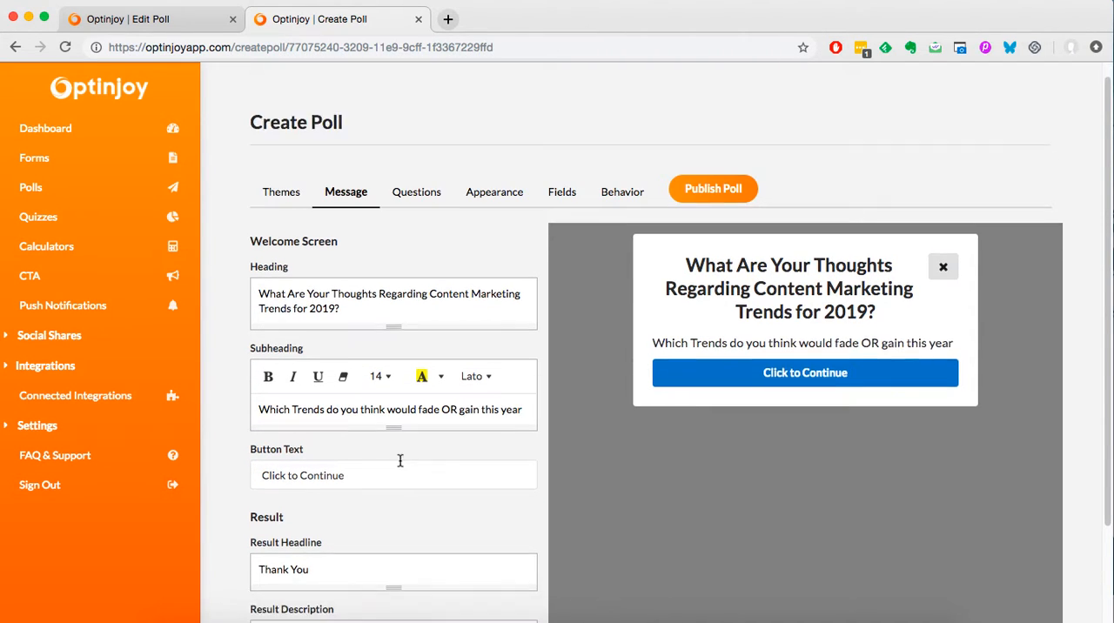
scroll(399, 460, down, 2)
click(329, 413)
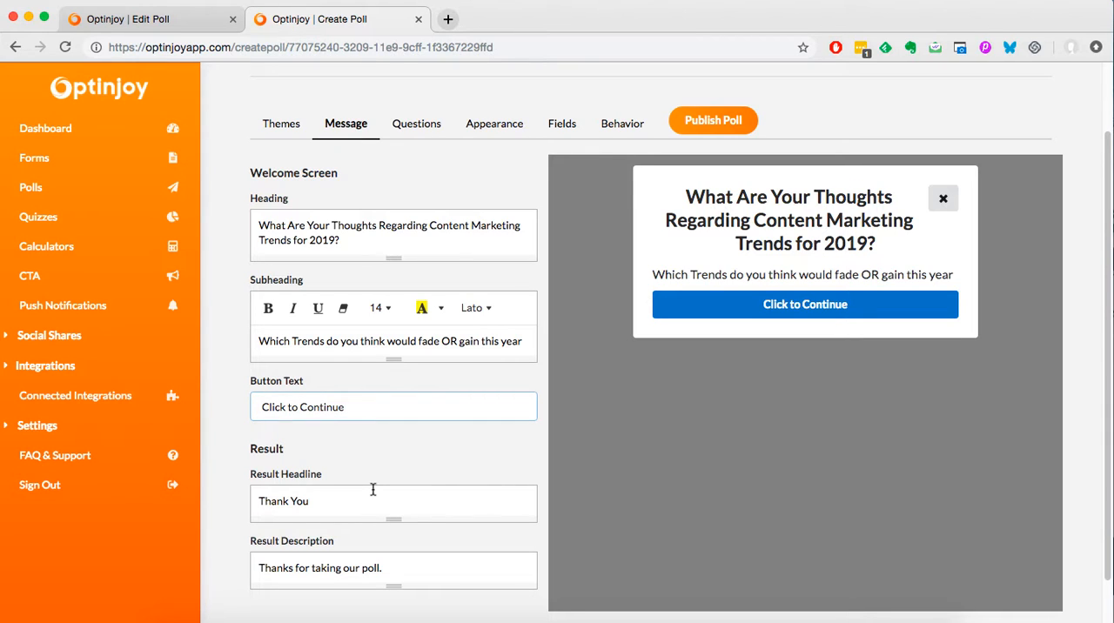
key(ctrl+a)
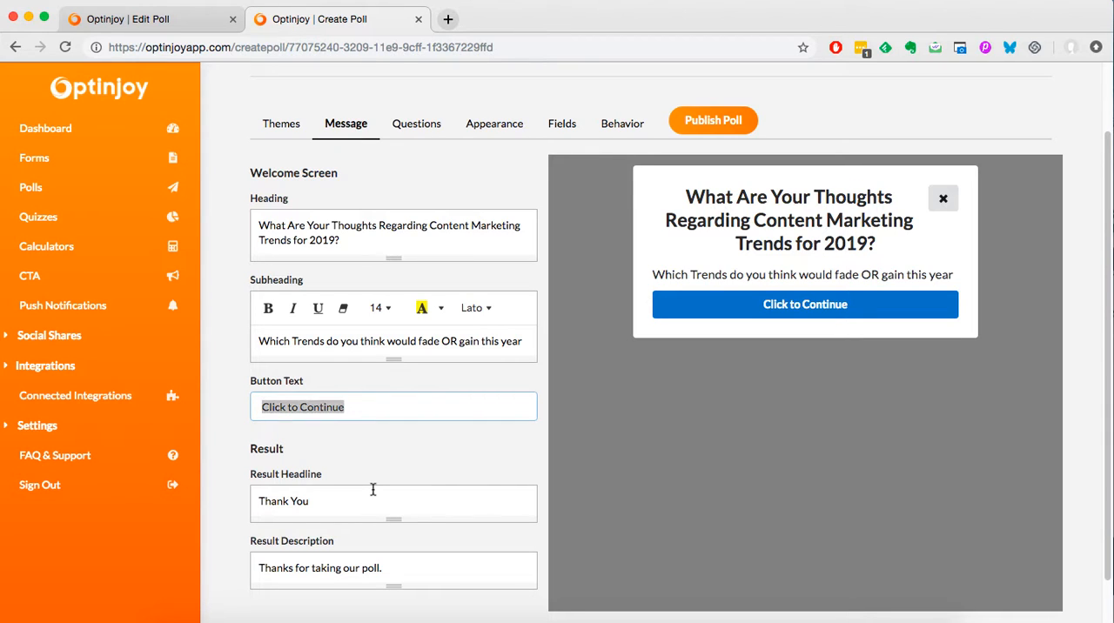
text(TAKE O)
key(BackSpace)
key(BackSpace)
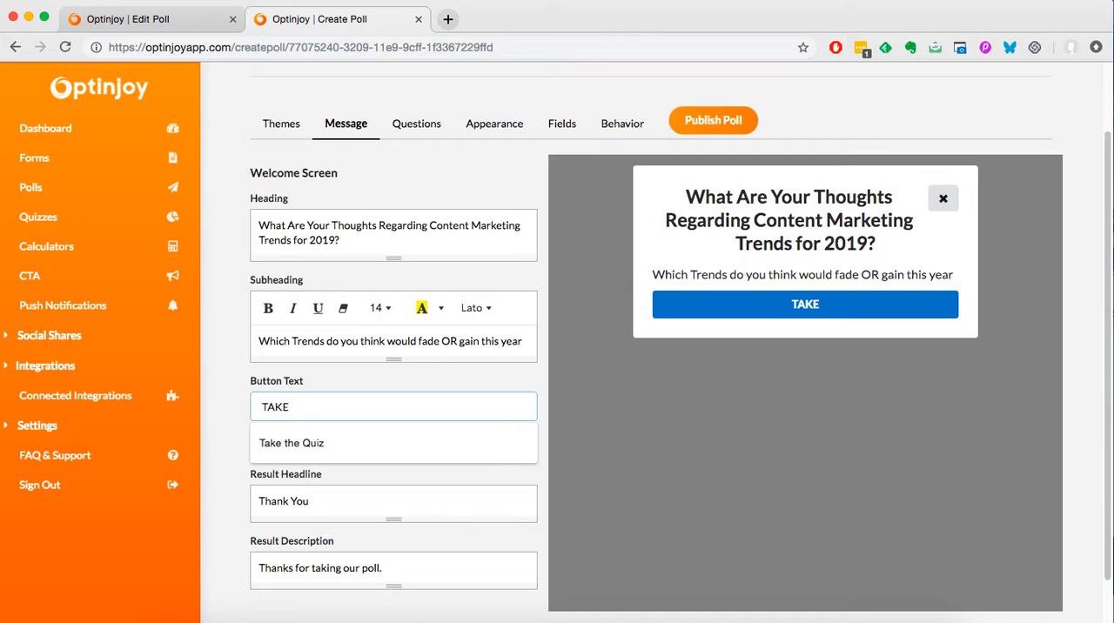
key(BackSpace)
key(BackSpace)
key(BackSpace)
text(ake our)
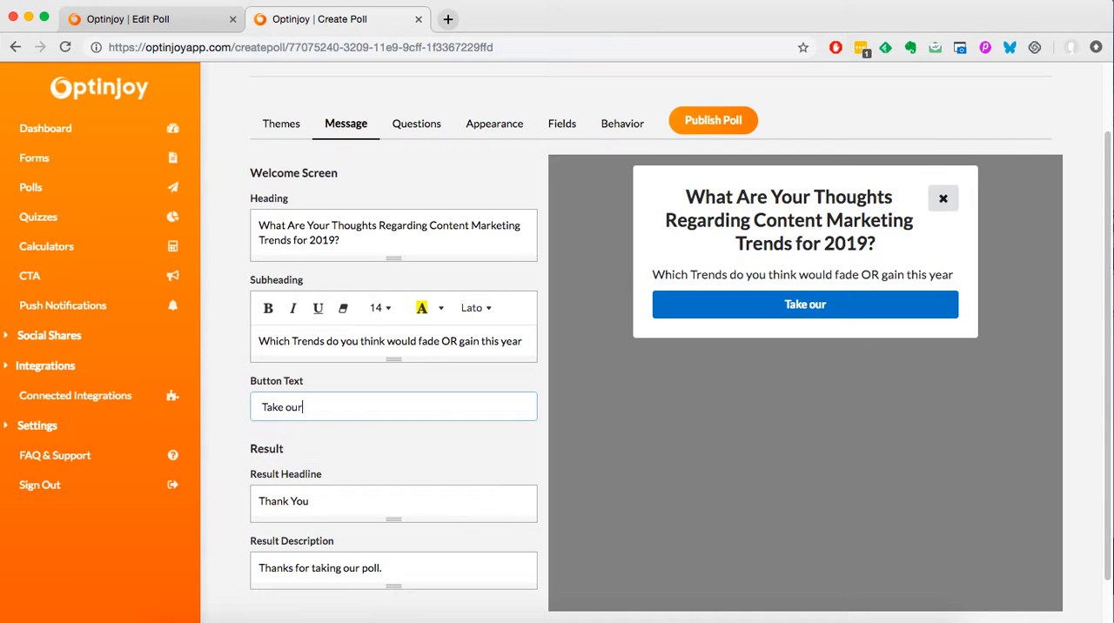
text( Poll)
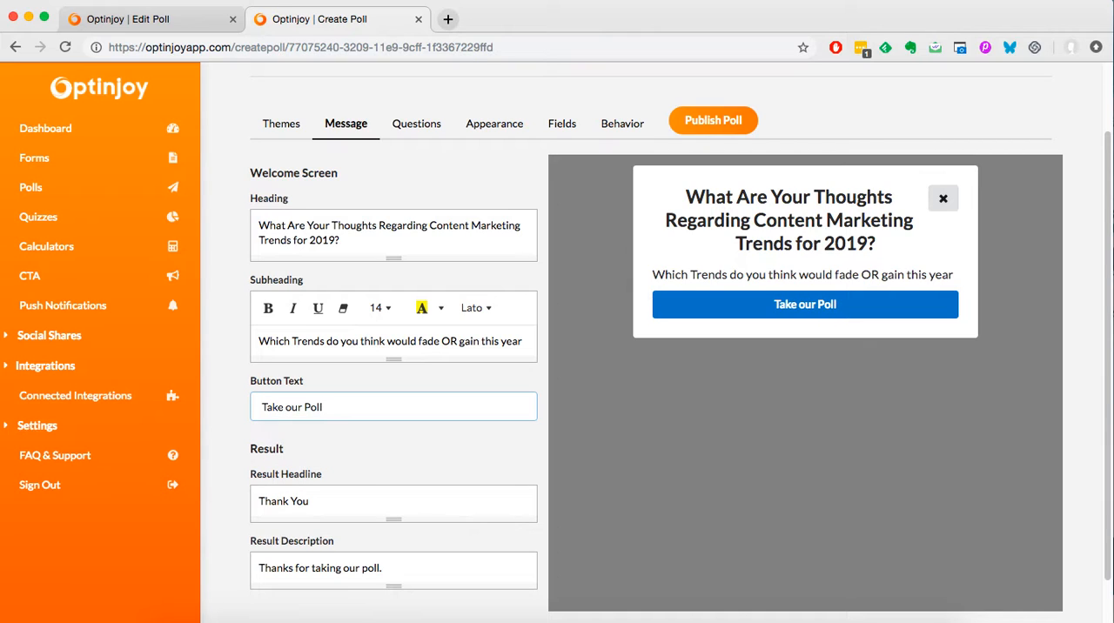
Extend the result headline to read "Thank You for taking our poll".
scroll(355, 458, down, 1)
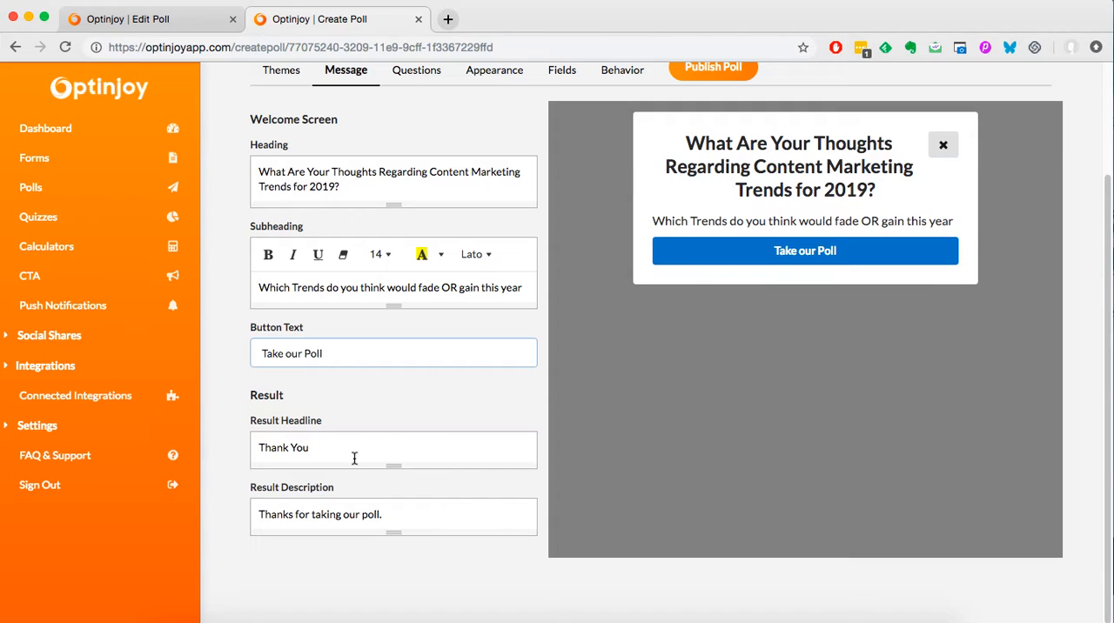
click(327, 451)
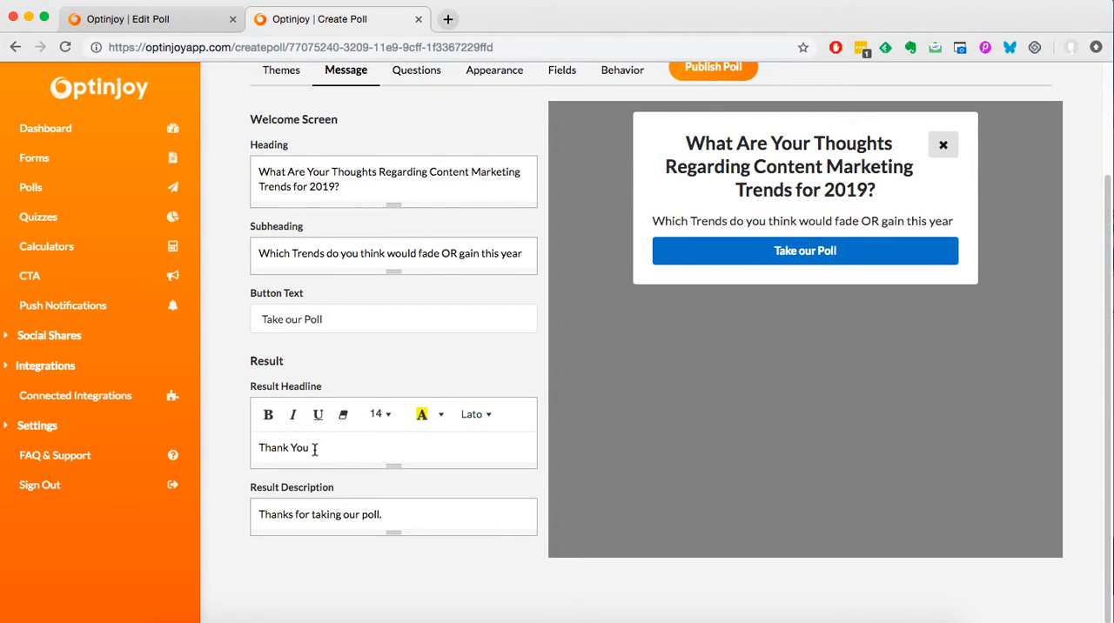
text(for taking our poll)
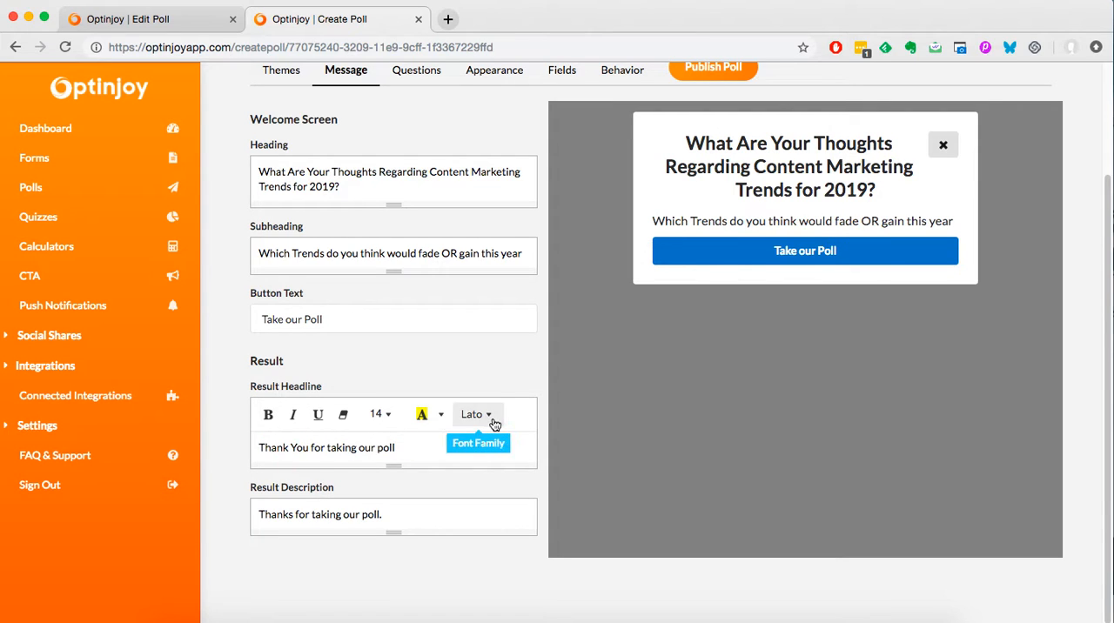
Make the entire welcome screen heading bold and set its font size to 24.
click(378, 254)
click(404, 182)
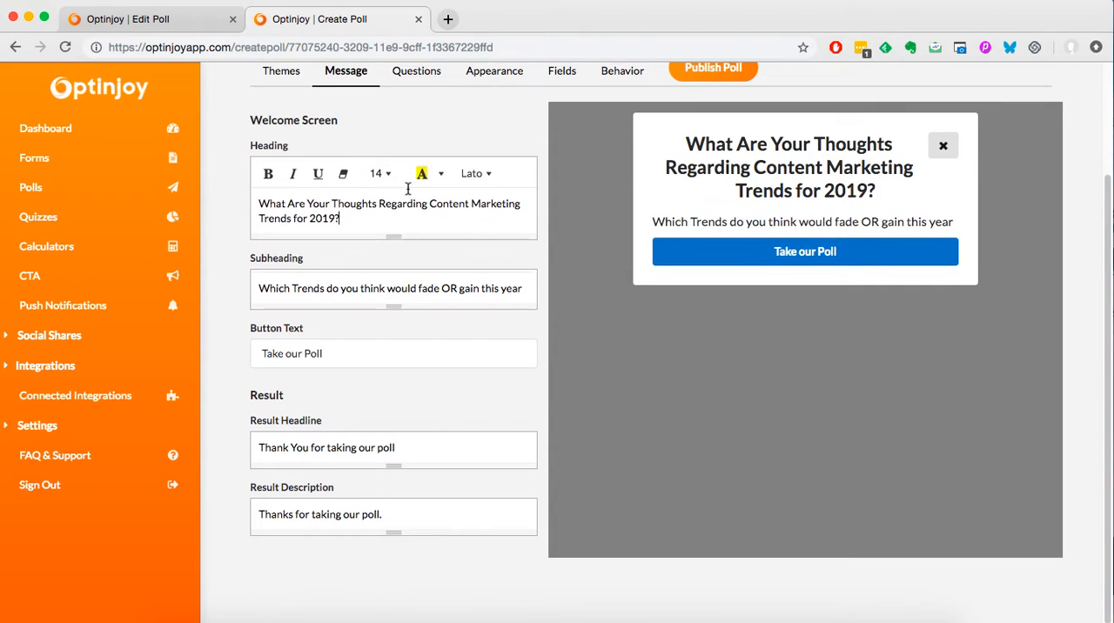
key(super+a)
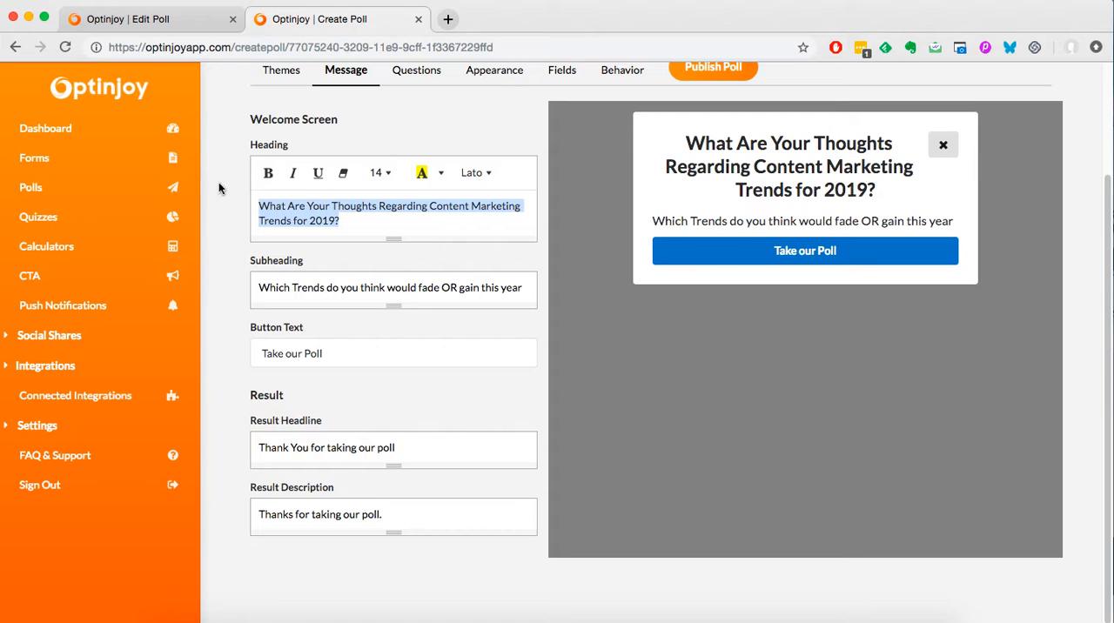
click(271, 175)
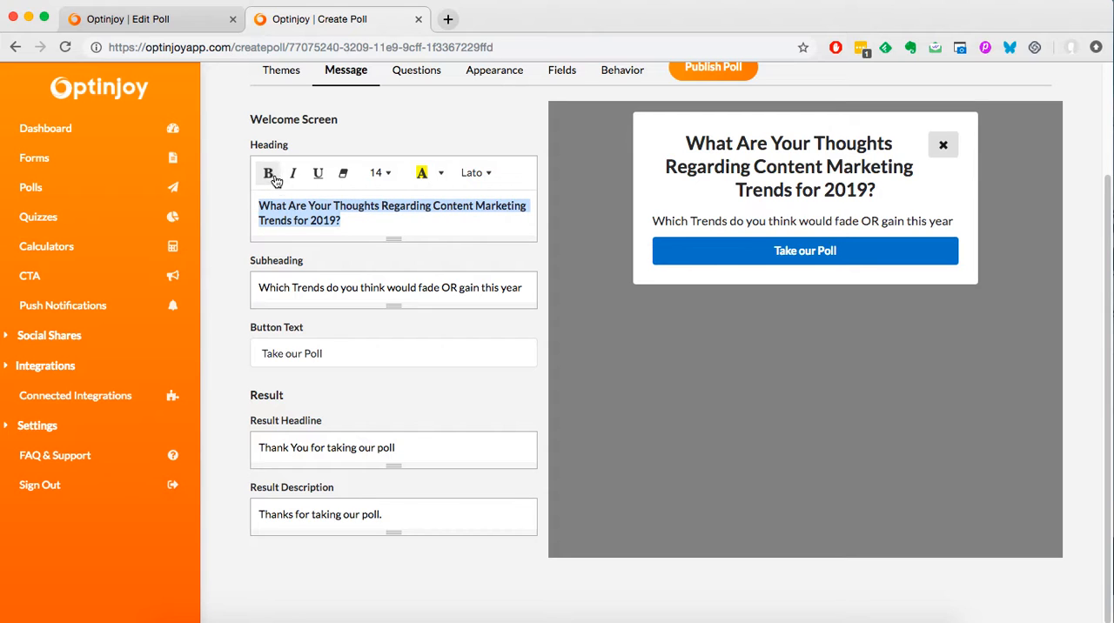
click(383, 172)
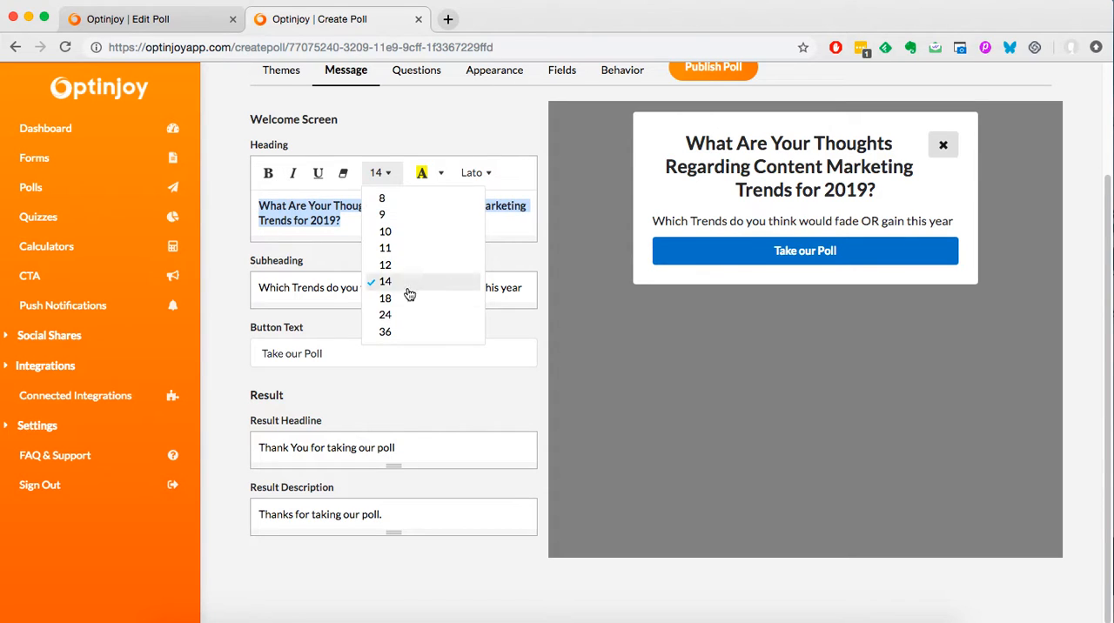
click(411, 313)
Set the font size of the entire welcome screen heading to 18.
click(400, 238)
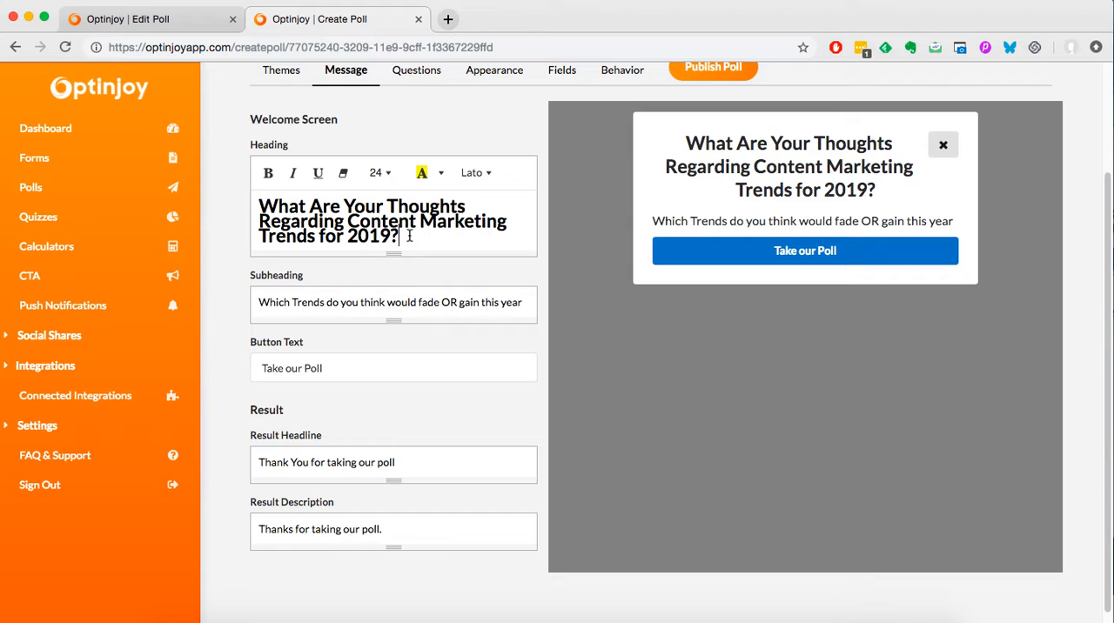
key(super+a)
click(380, 172)
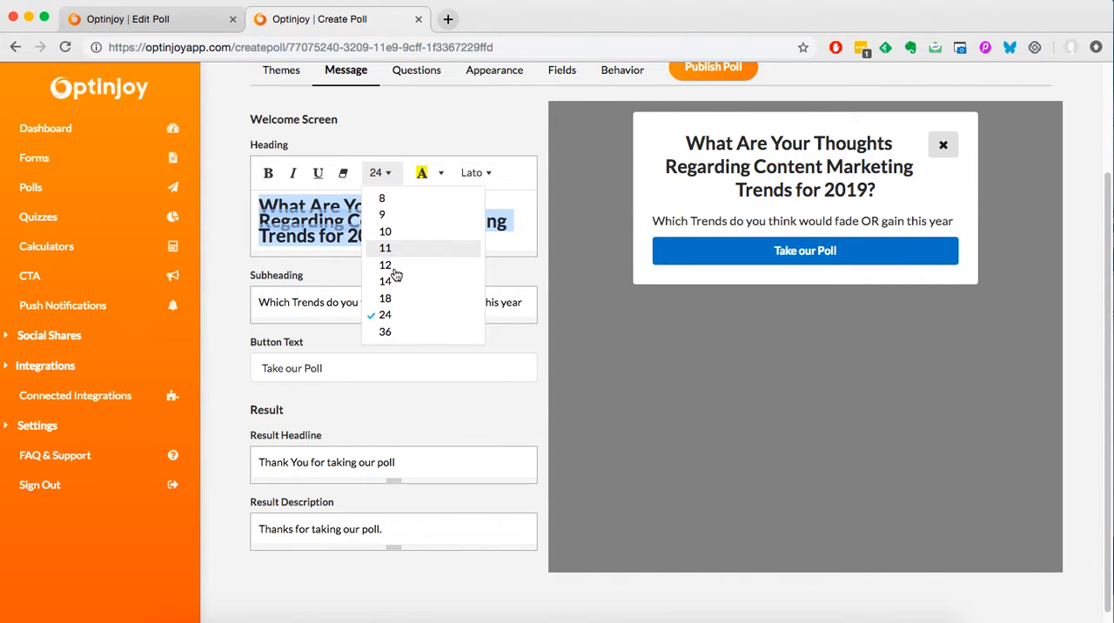
click(391, 299)
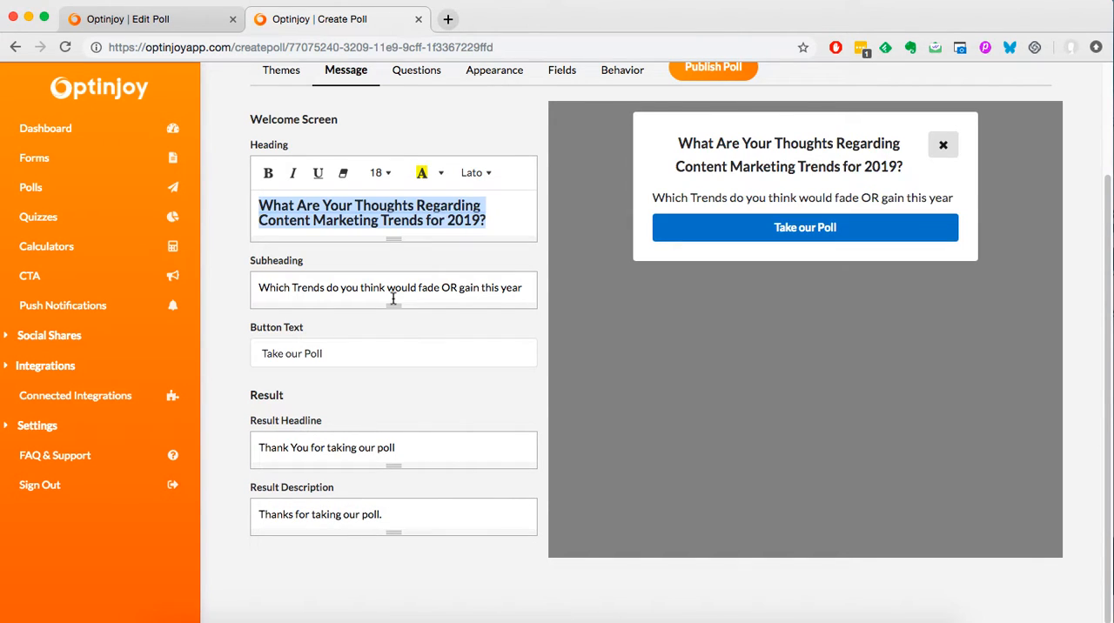
click(414, 220)
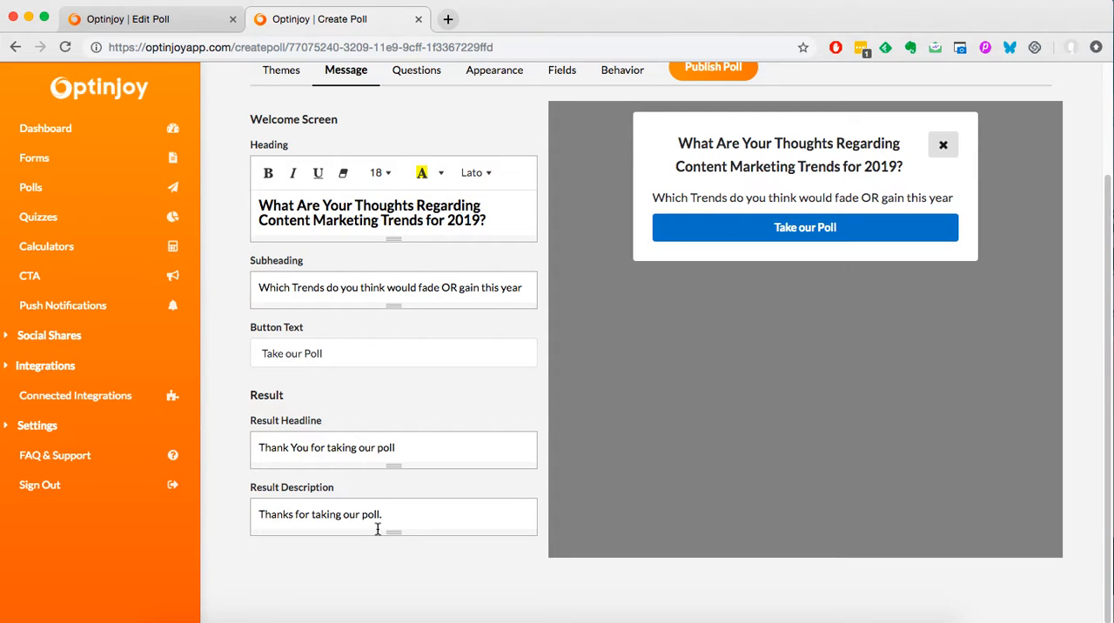
Open the new poll's question settings and examine the questions and answer options of the existing poll for reference.
scroll(389, 531, up, 3)
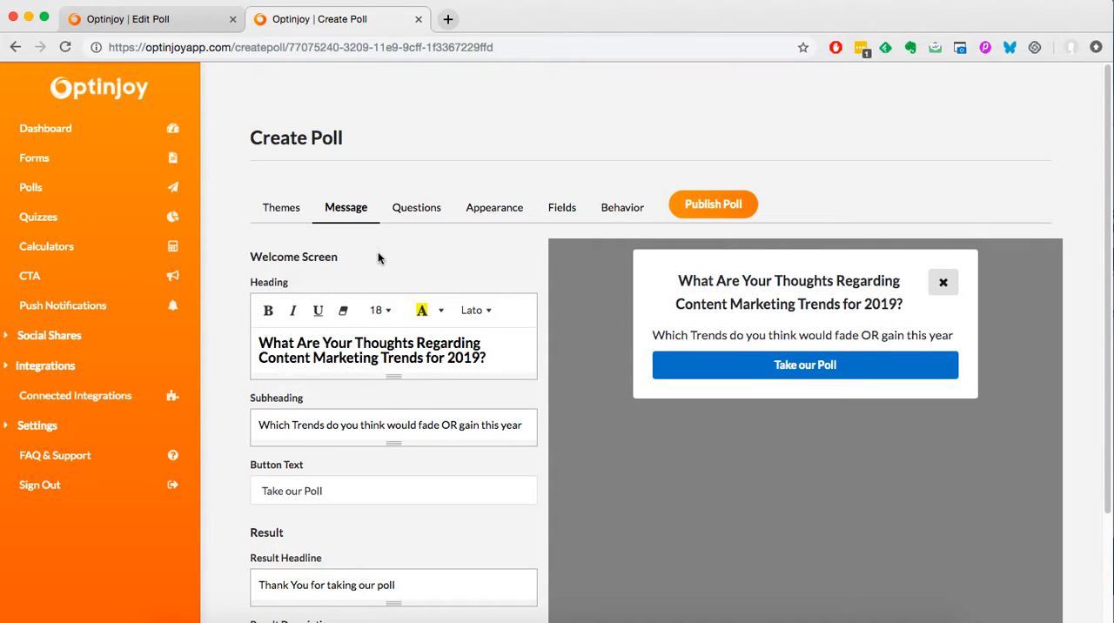
click(417, 211)
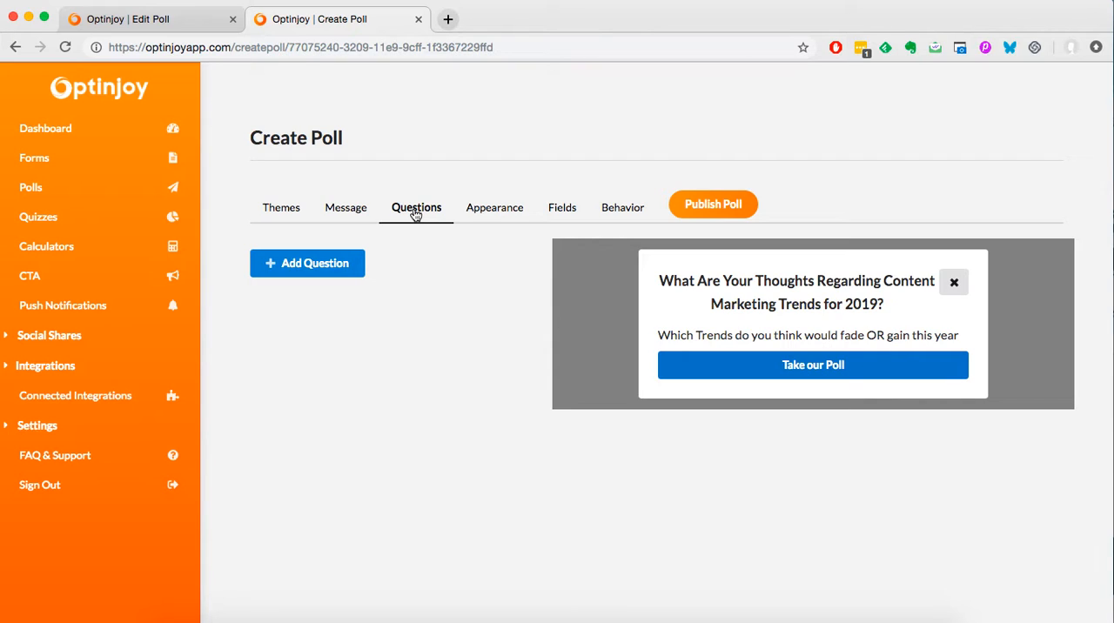
click(200, 21)
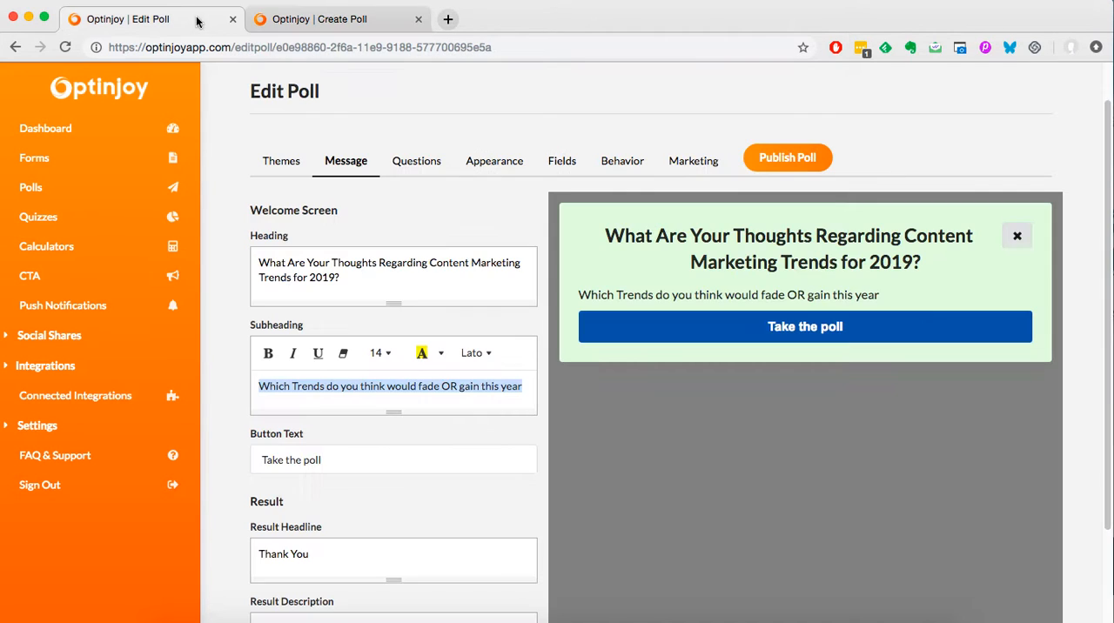
click(422, 167)
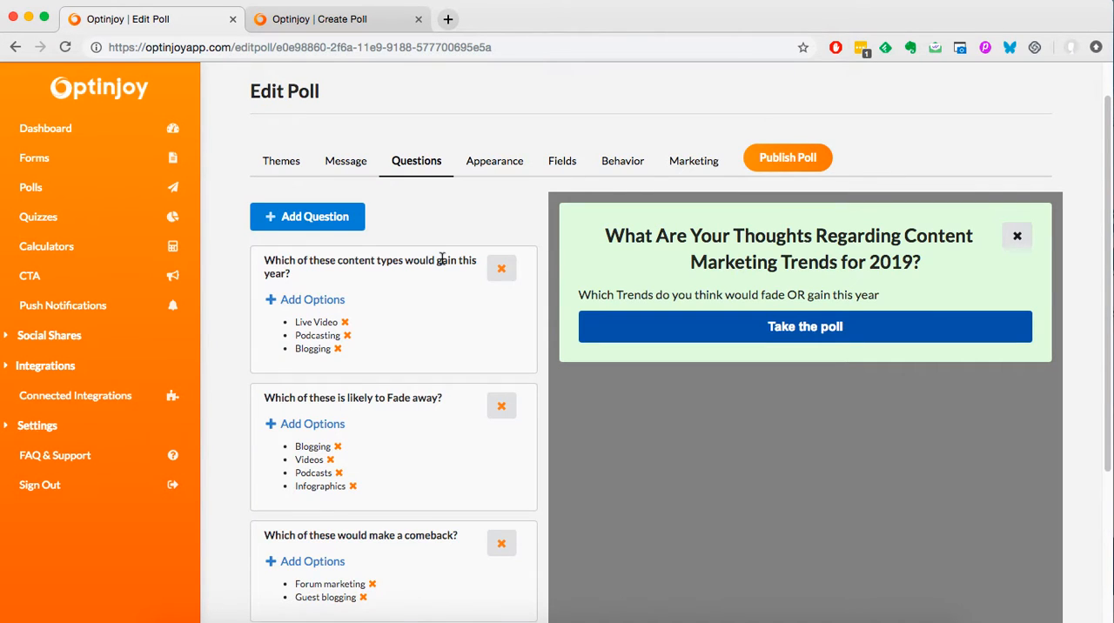
scroll(442, 259, down, 3)
scroll(442, 271, up, 3)
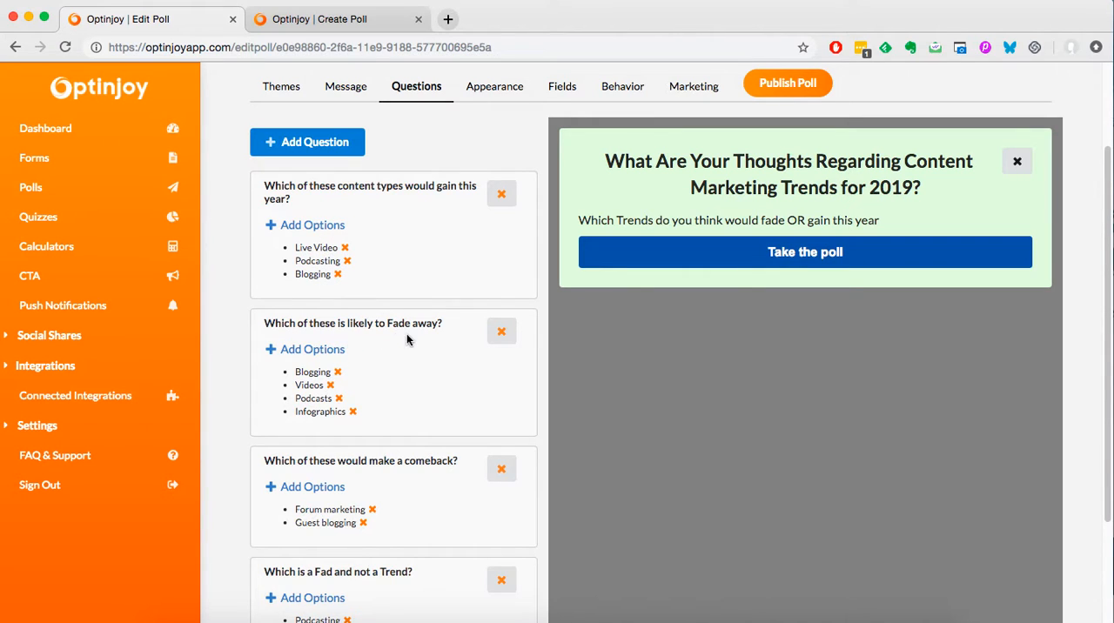
scroll(421, 383, down, 1)
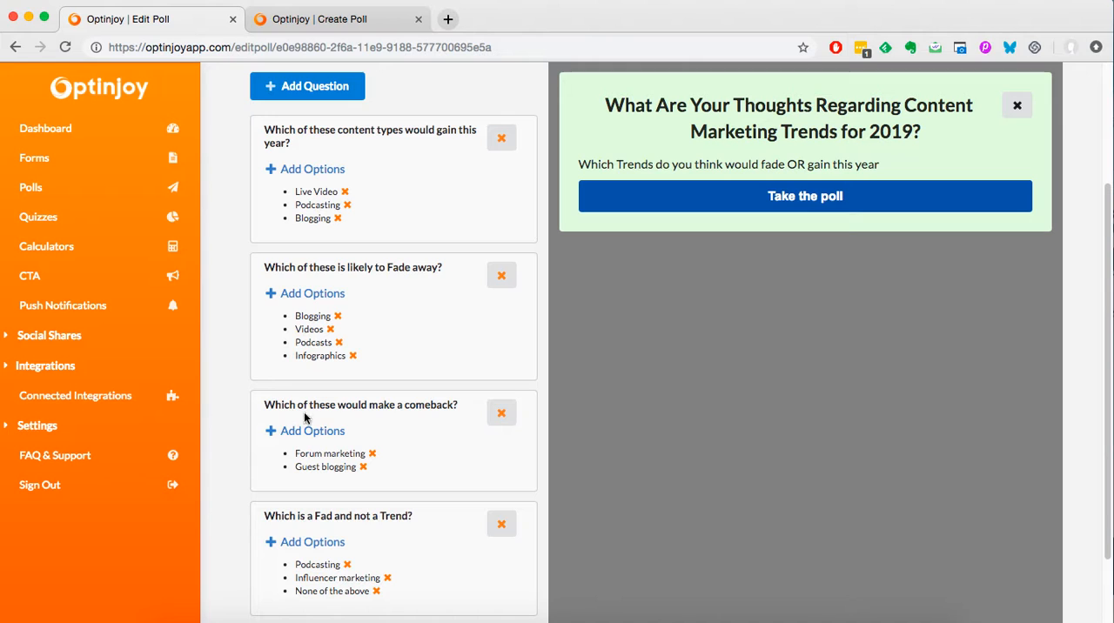
scroll(409, 419, up, 1)
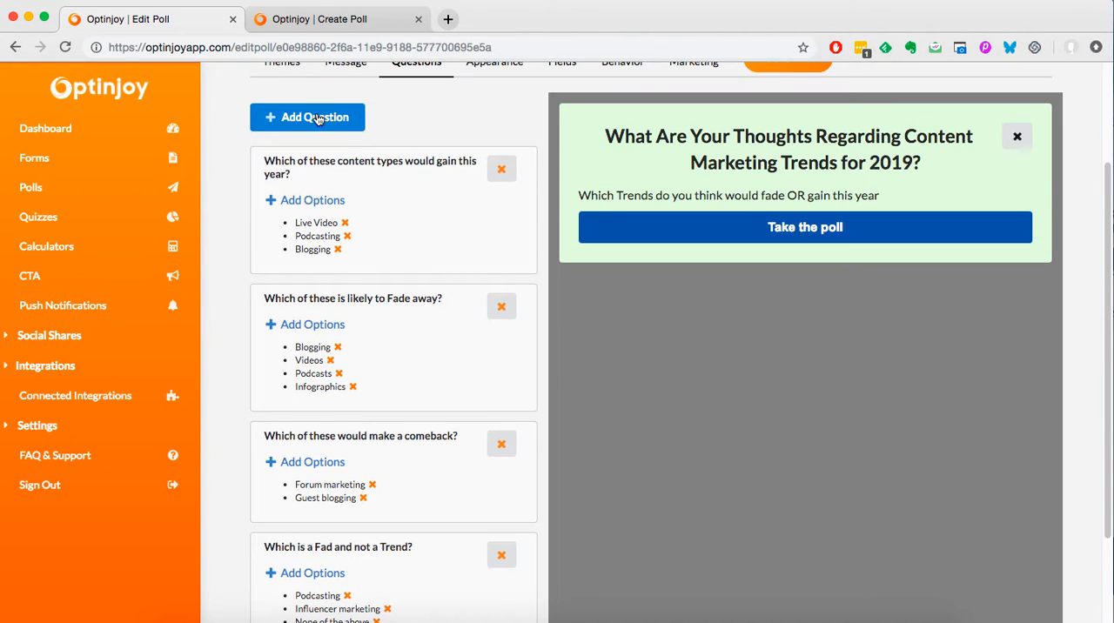
Add the question "Which of these content types would gain this year?" with Text options to the new poll, copying its title from the existing poll.
drag(301, 180, 265, 166)
key(super+c)
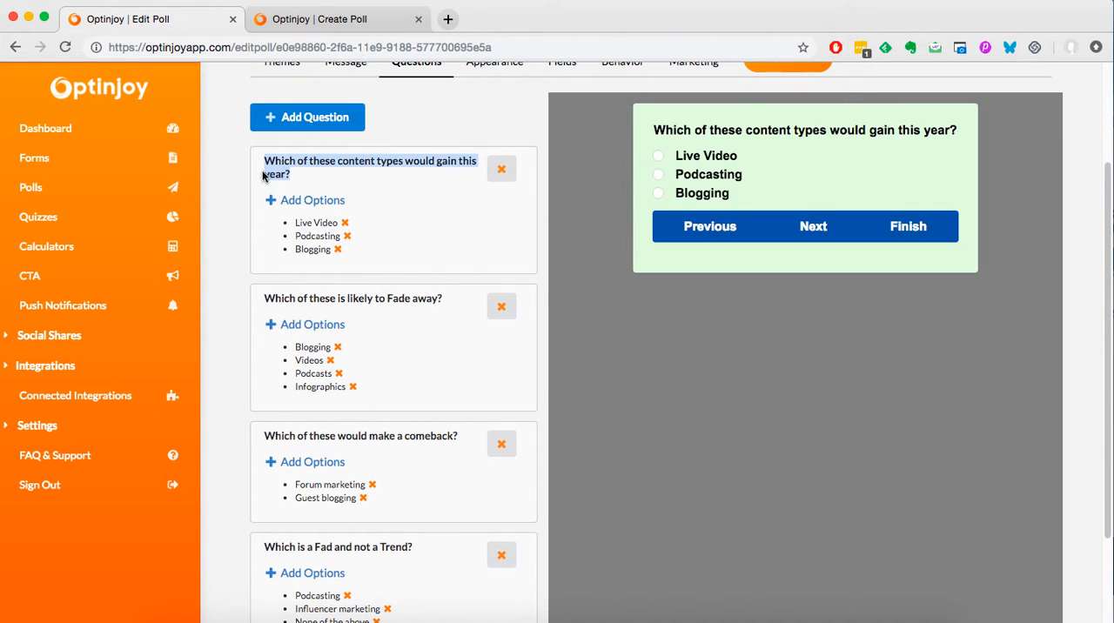
click(313, 22)
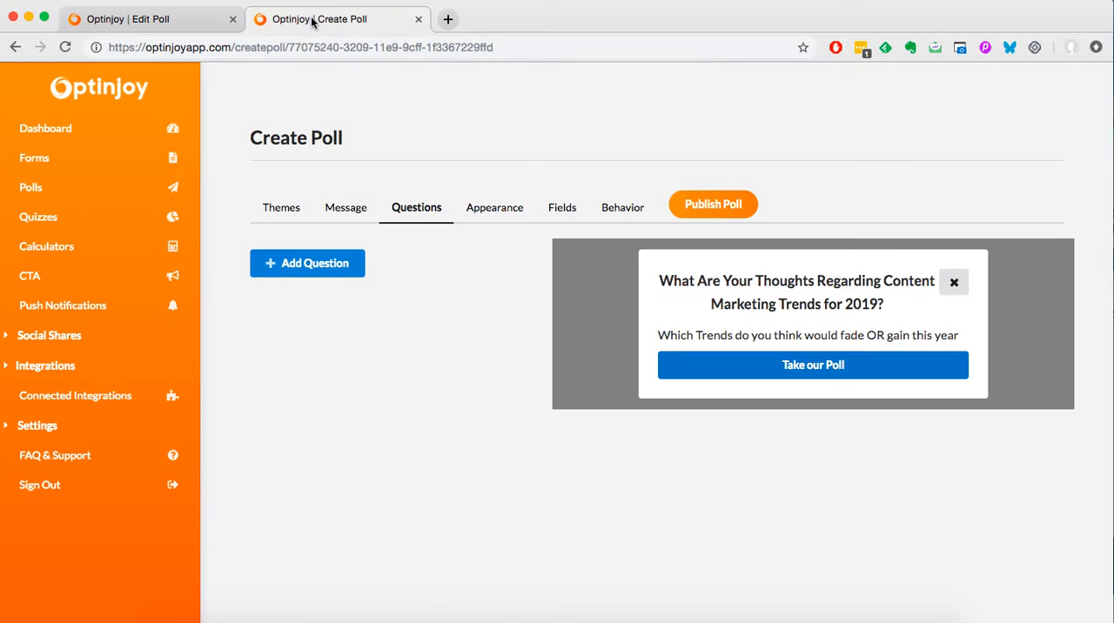
click(327, 279)
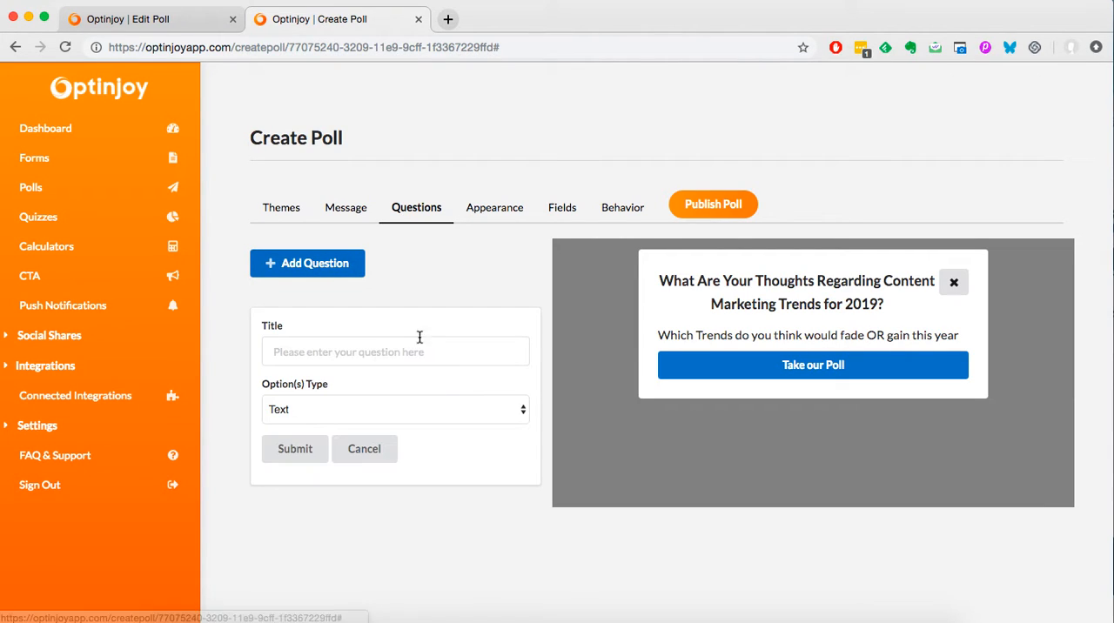
click(437, 360)
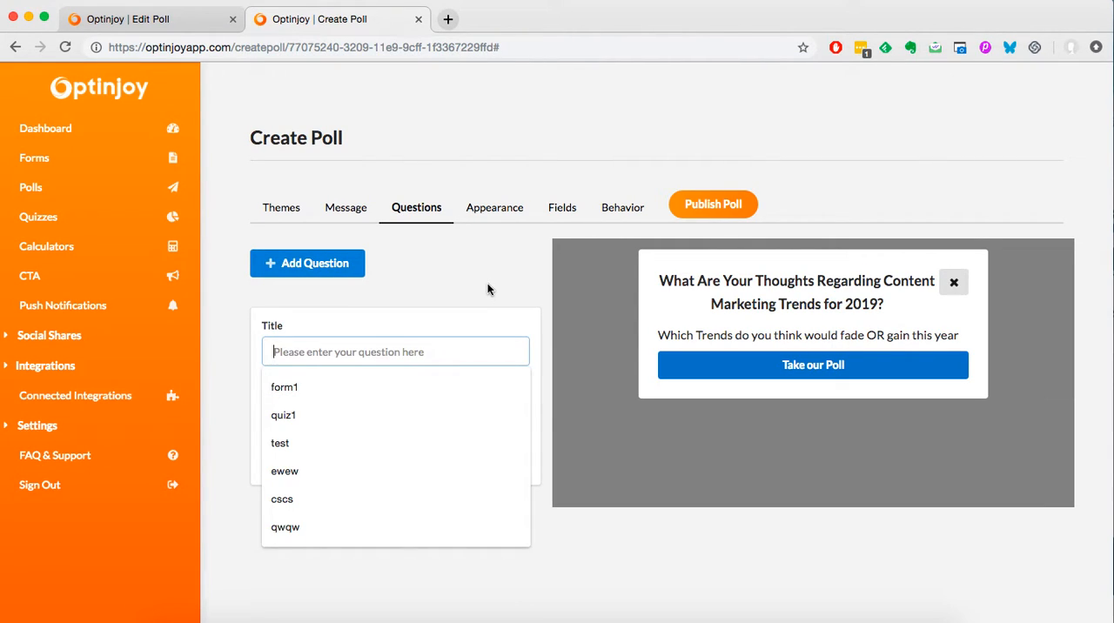
key(super+v)
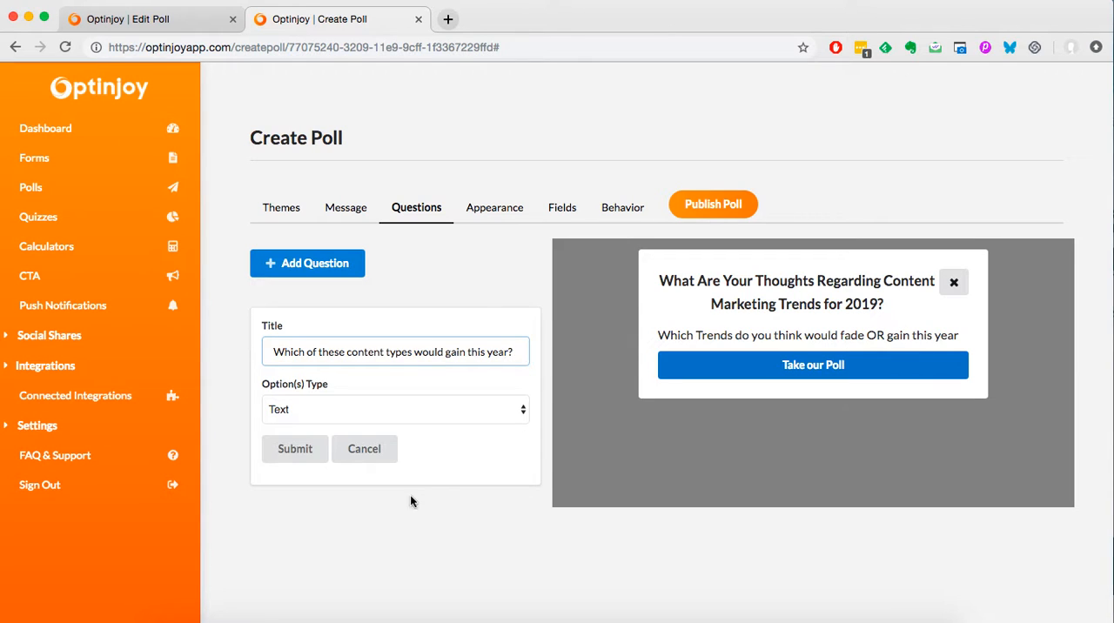
click(359, 416)
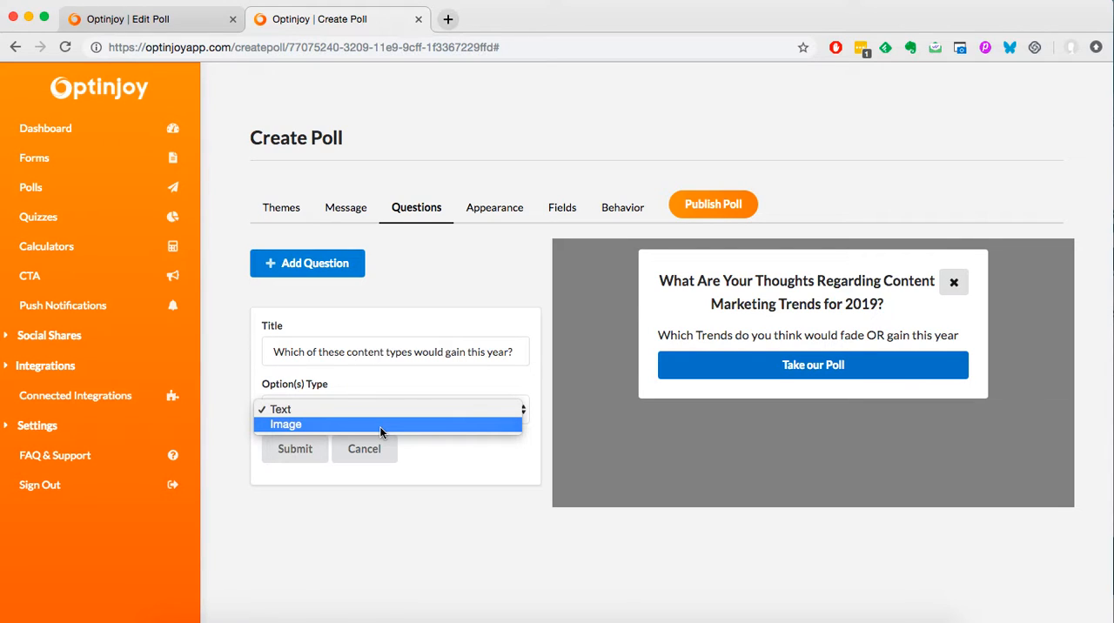
click(381, 410)
click(296, 451)
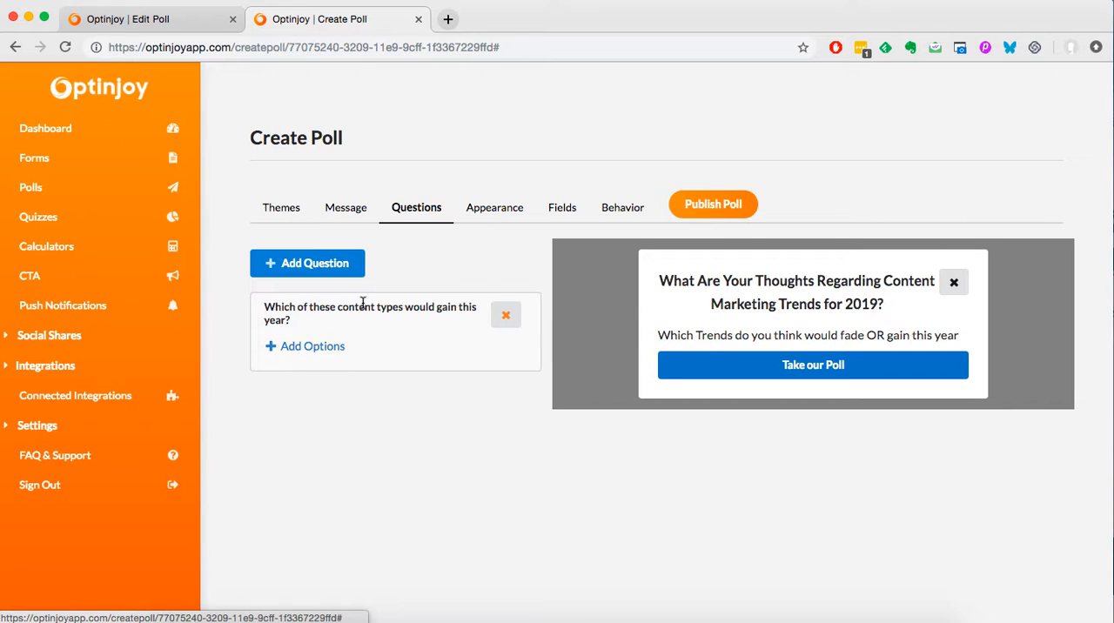
Add the option "Blogging" to the content types question and delete that option again.
click(339, 345)
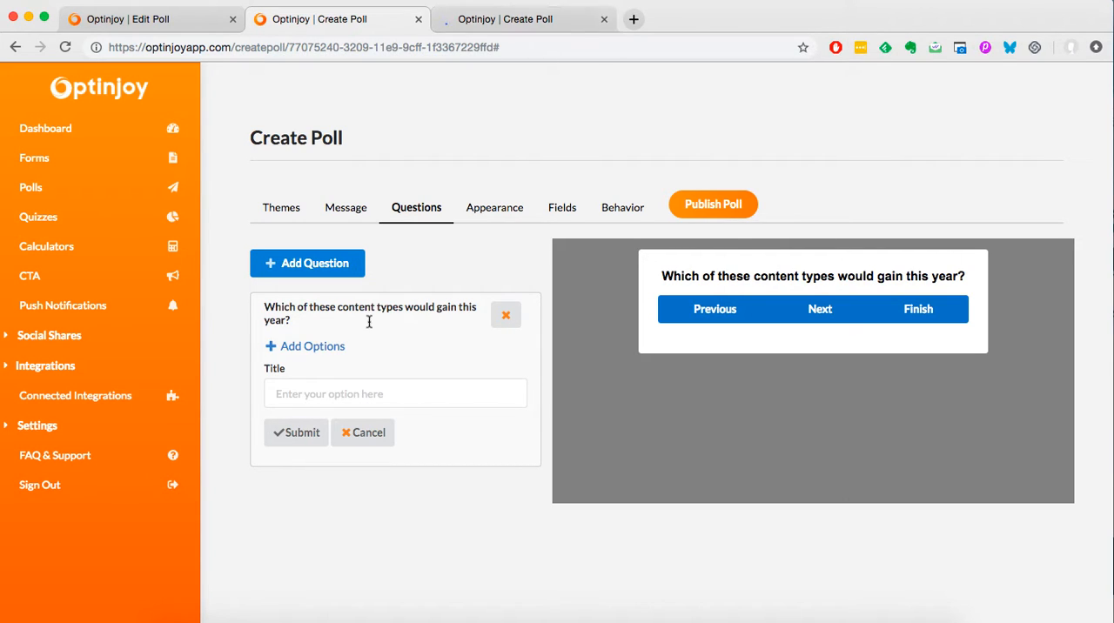
click(350, 393)
text(Blogging)
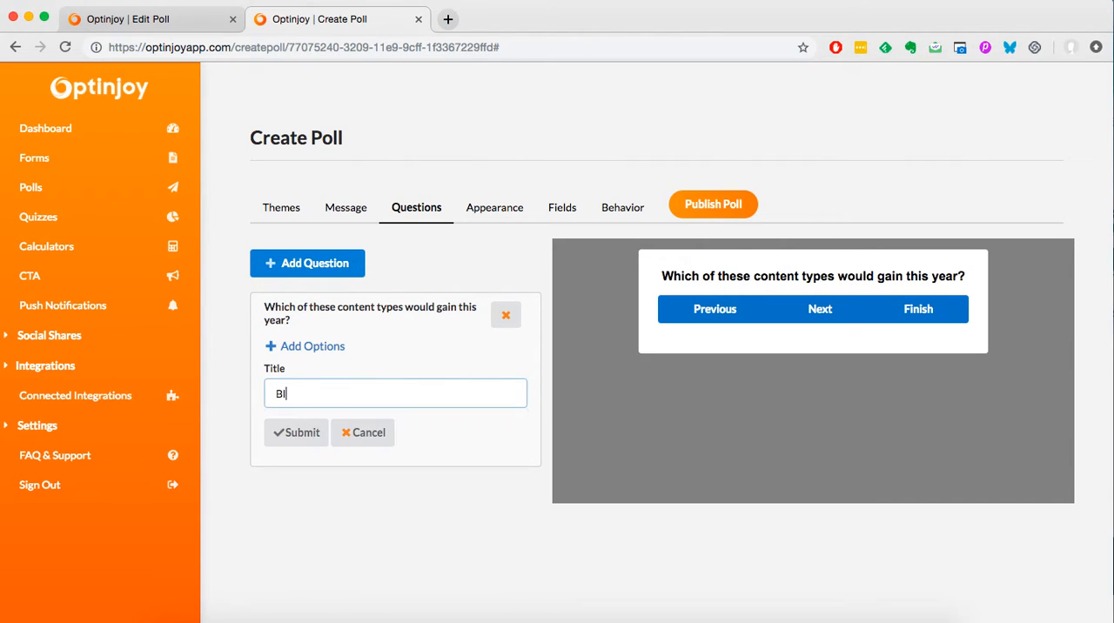
click(307, 436)
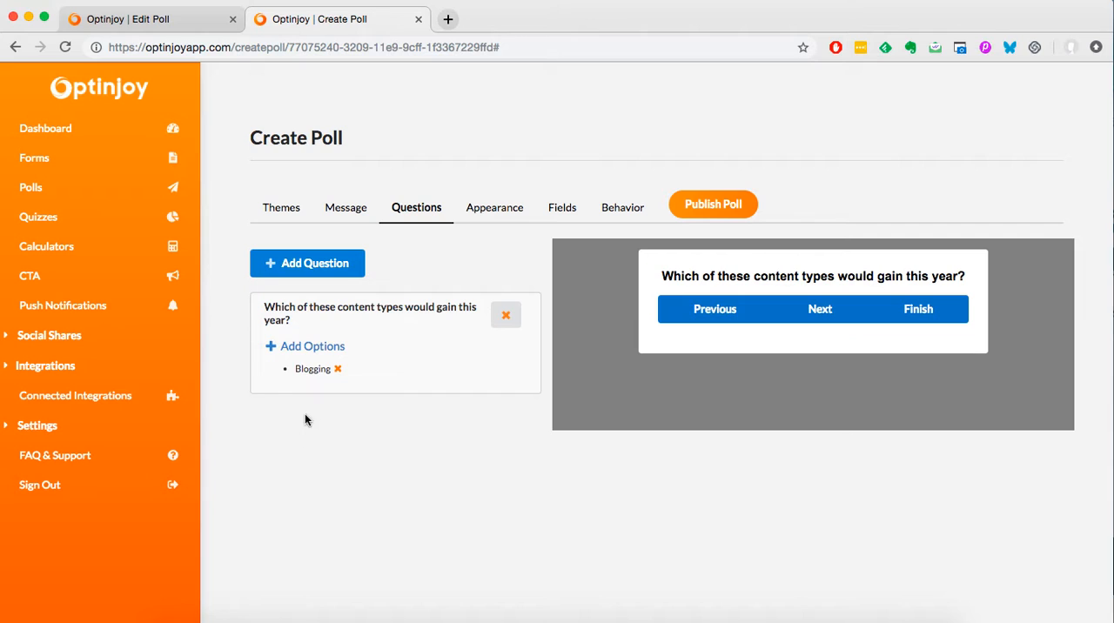
click(339, 370)
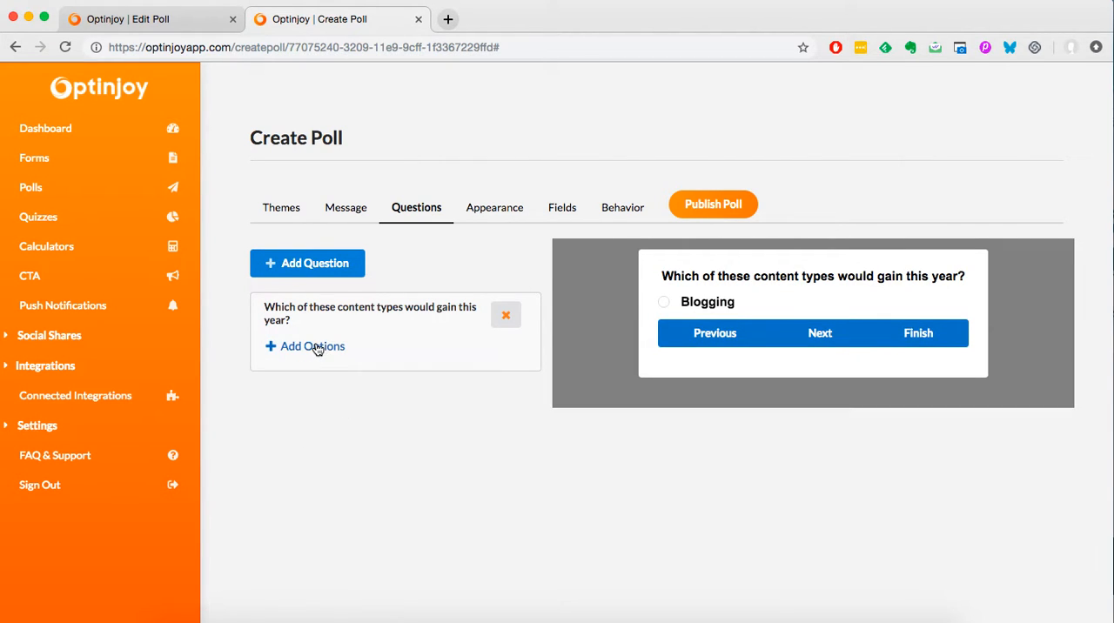
Add the answer options "Blogging" and "Podcasts" to the question about content types gaining this year.
click(316, 346)
click(322, 392)
text(Blogging)
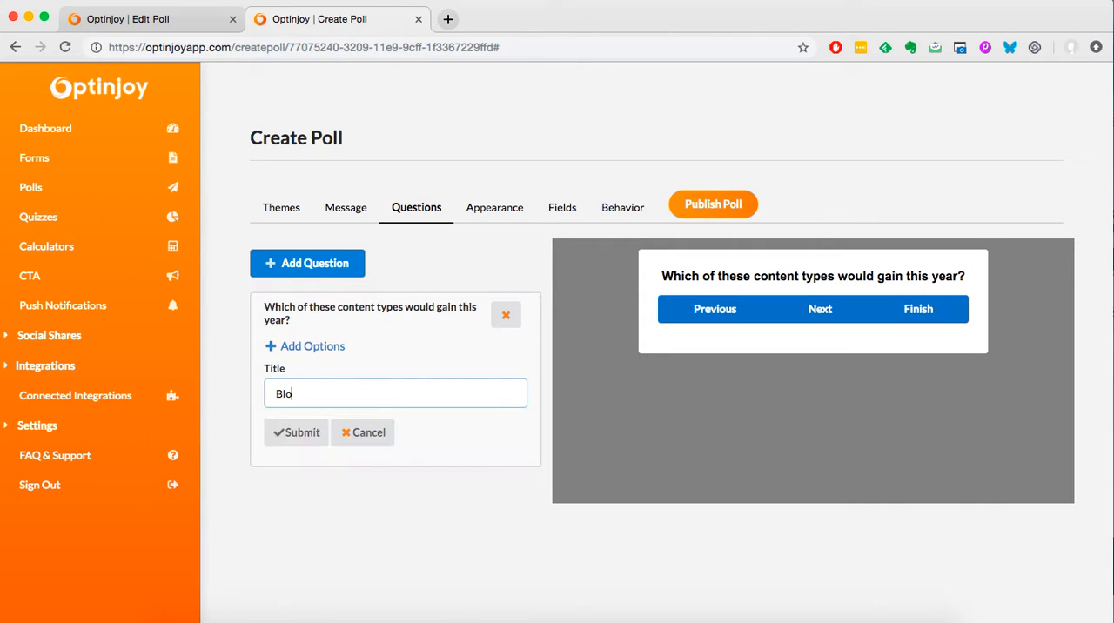
click(317, 442)
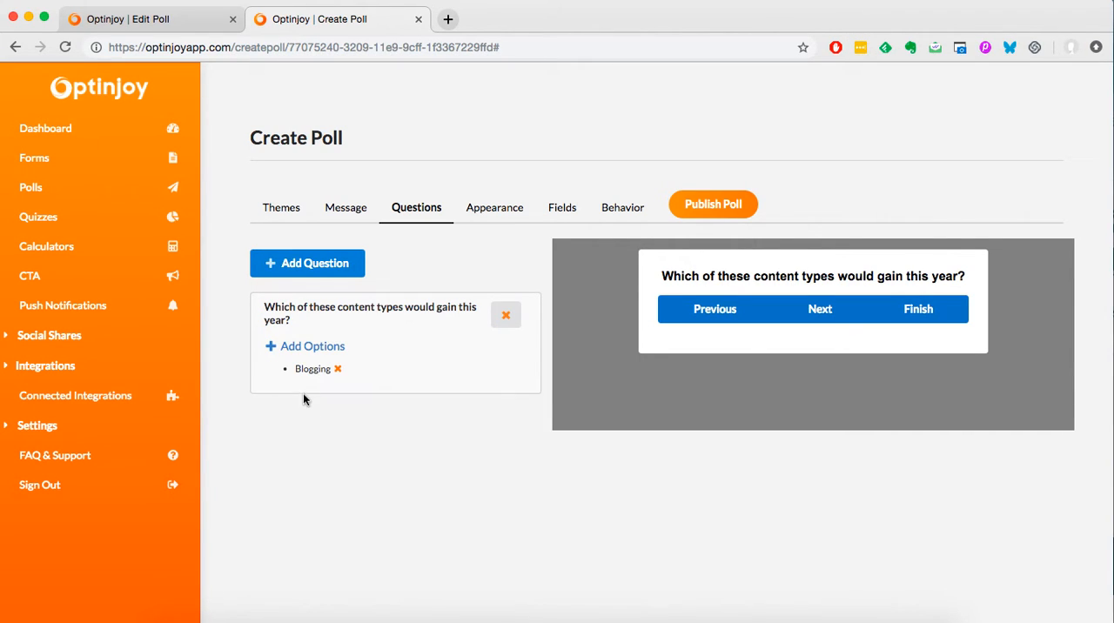
click(318, 346)
click(340, 419)
text(Podcasts)
click(300, 454)
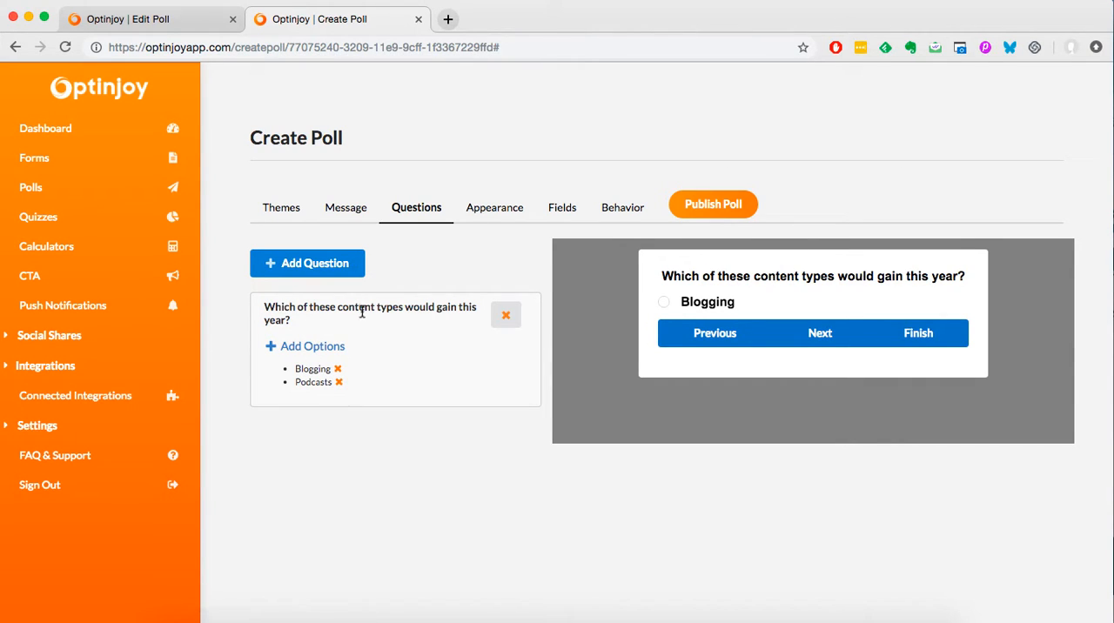
Add a second question, "Which of these is likely to Fade away?", with Text options, copying its title from the existing poll.
click(306, 274)
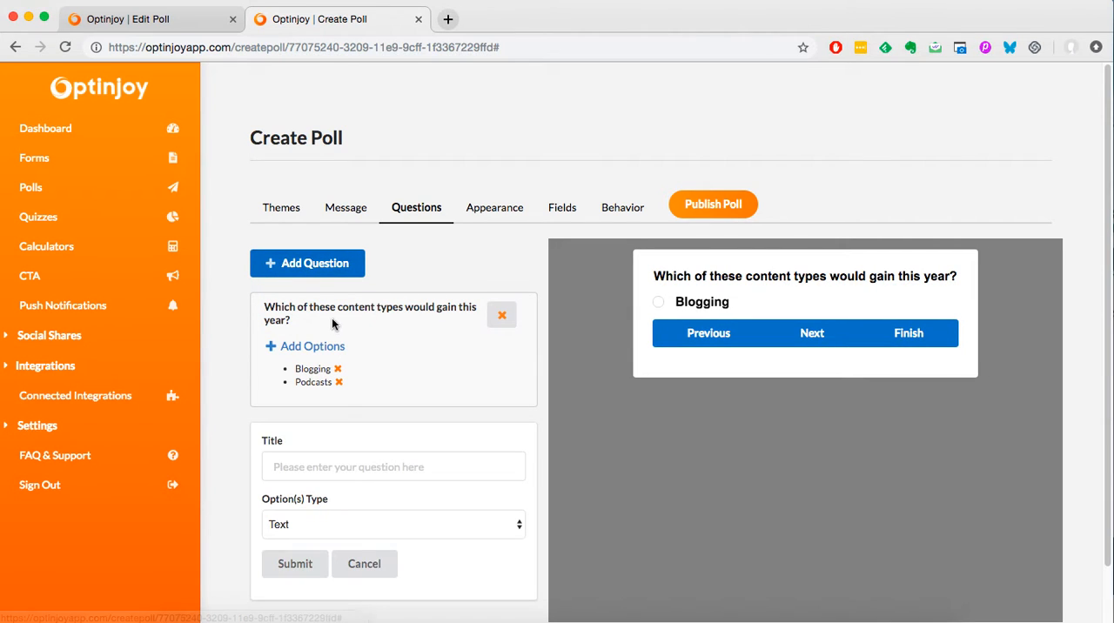
click(398, 461)
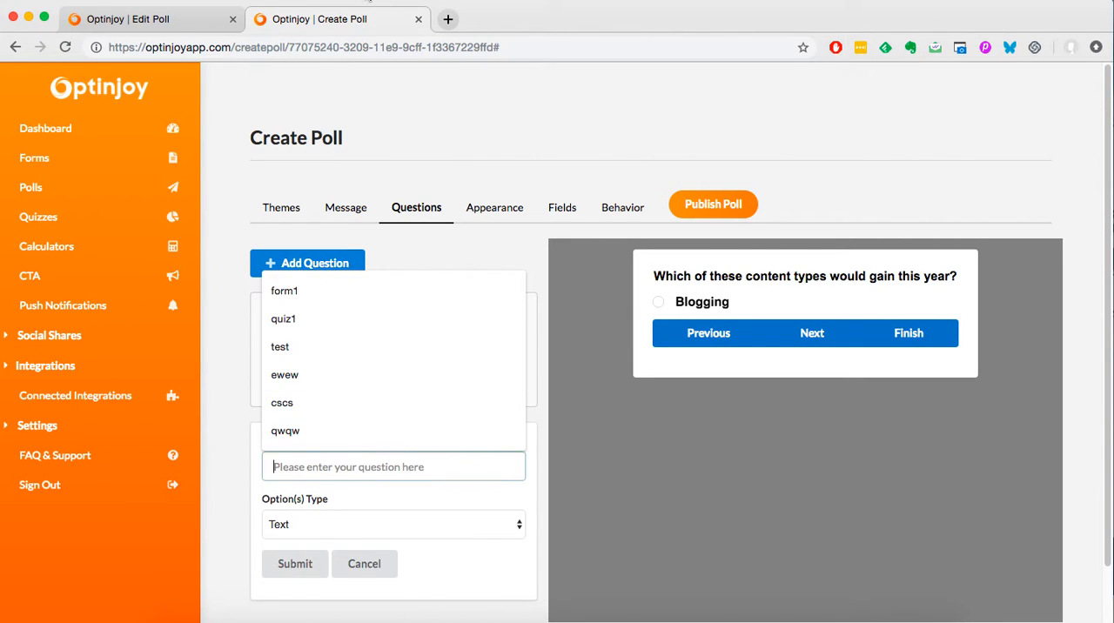
click(169, 17)
drag(441, 298, 262, 297)
key(super+c)
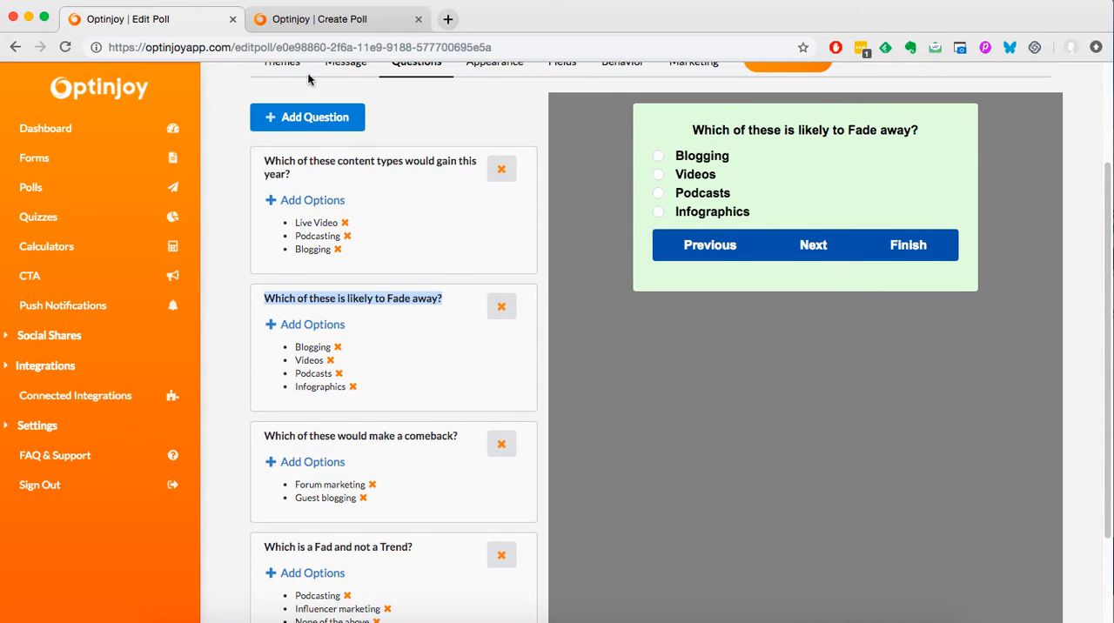
click(262, 19)
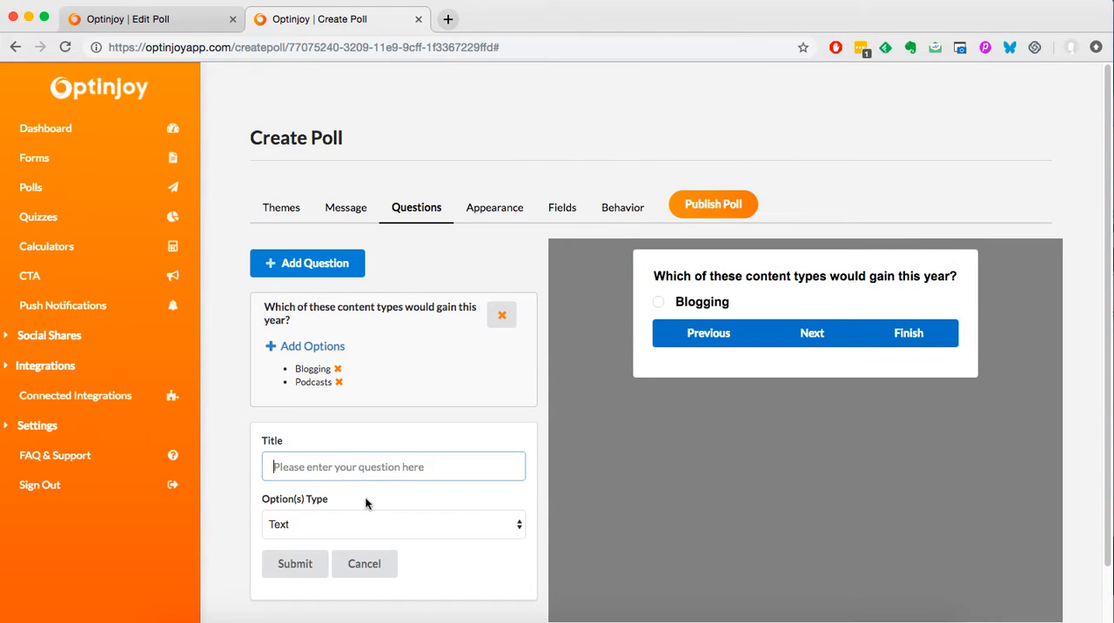
key(super+v)
scroll(370, 494, down, 2)
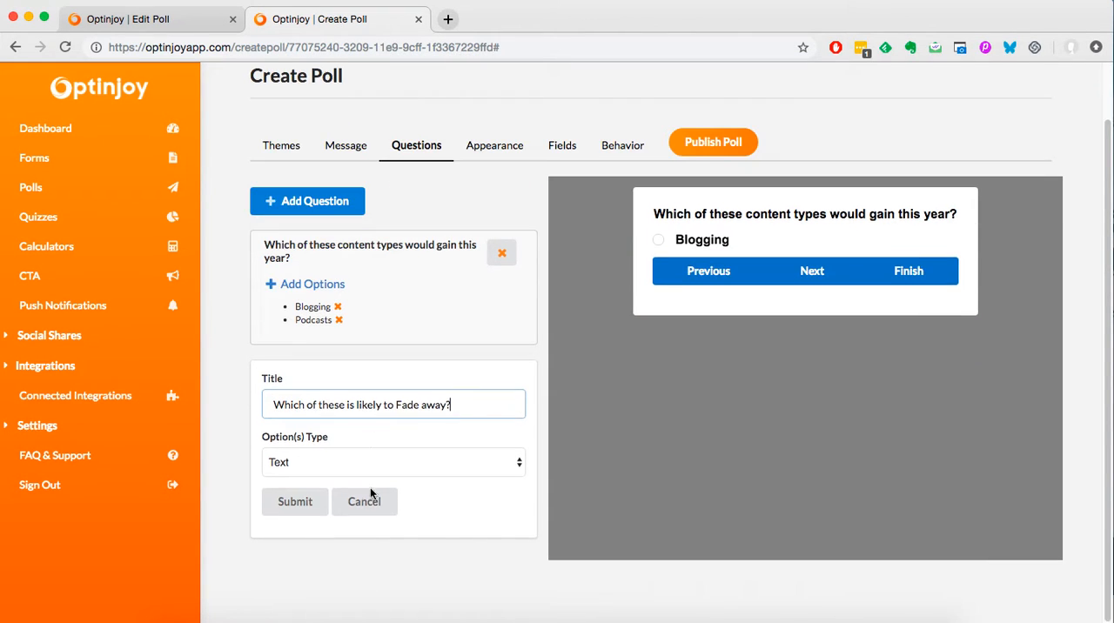
click(299, 508)
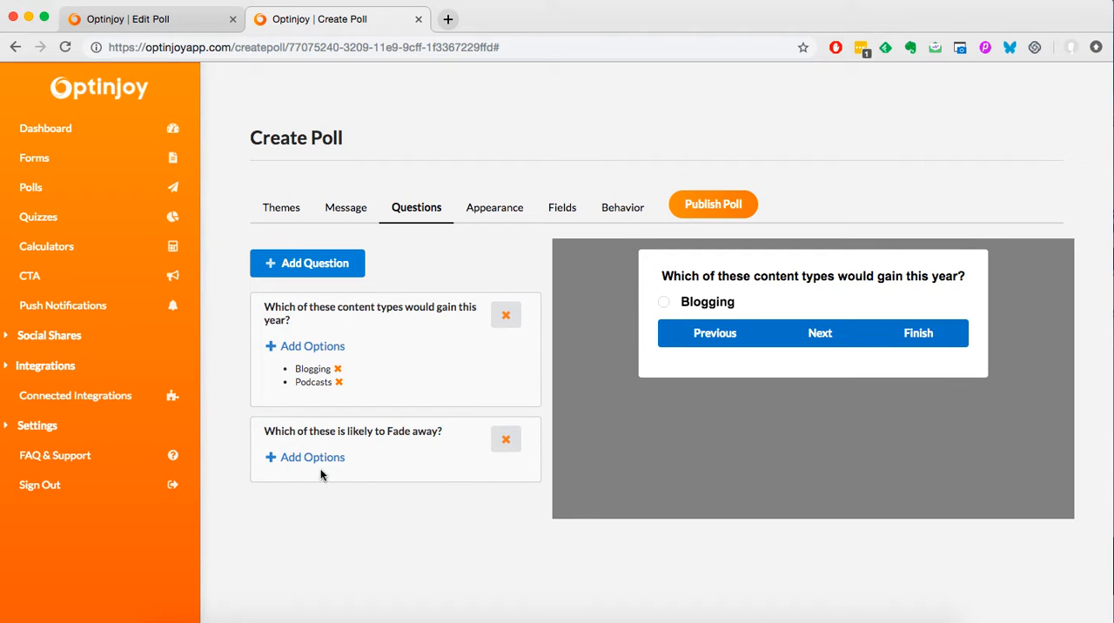
Add the answer option "Videos" to the question about what is likely to fade away.
click(311, 457)
click(346, 505)
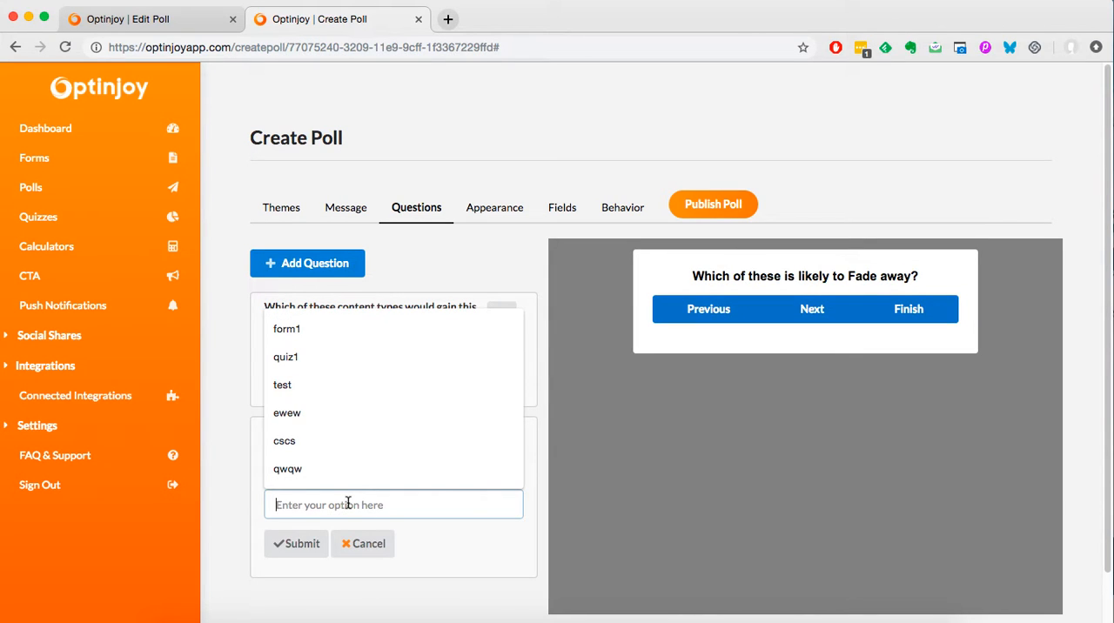
text(Videos)
click(300, 545)
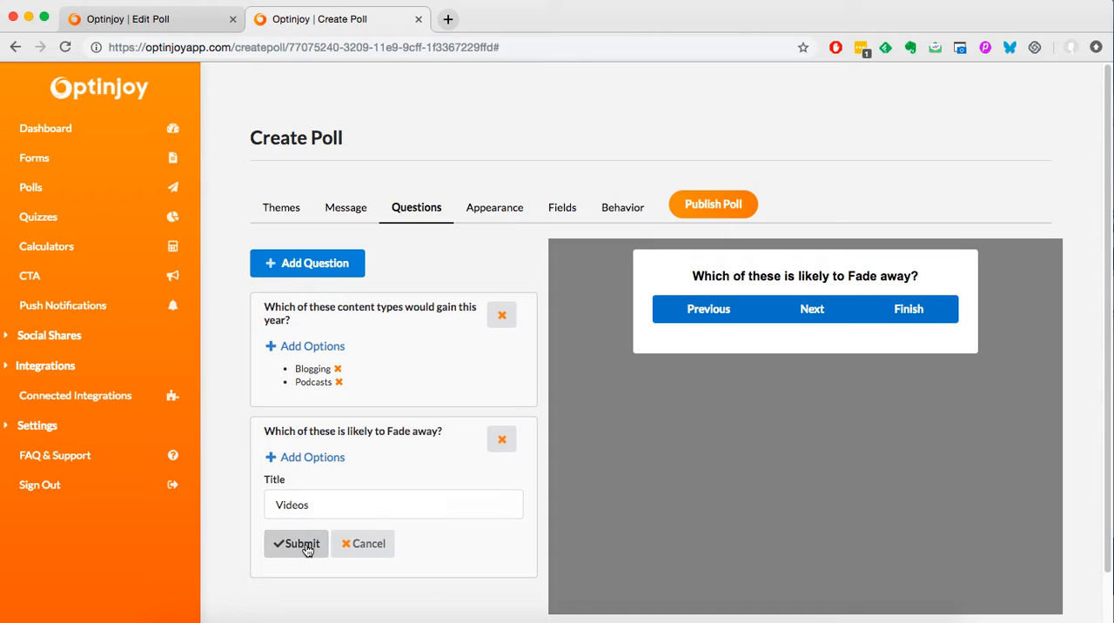
Add the answer option "Infographics" to the question about what is likely to fade away.
click(311, 458)
click(318, 529)
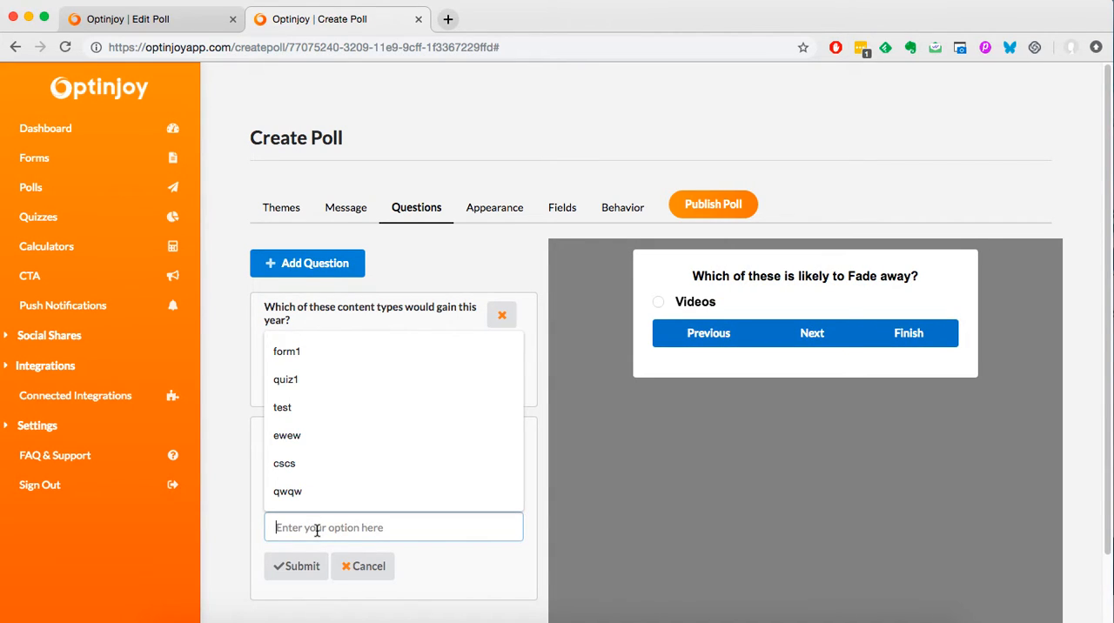
text(Inforgr)
key(BackSpace)
key(BackSpace)
text(graphics)
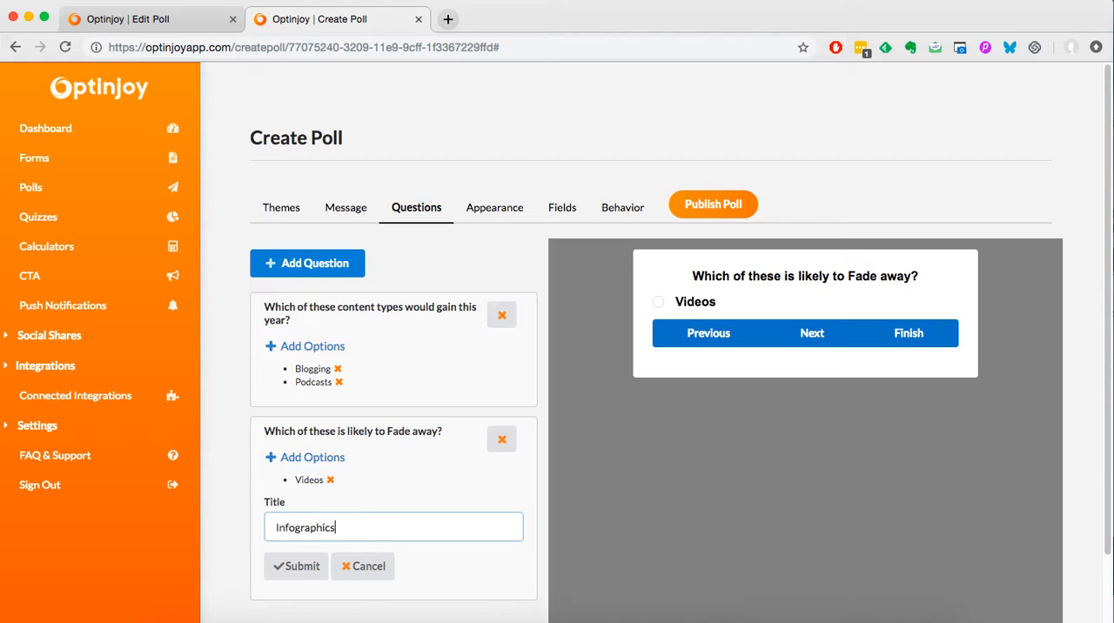
click(314, 573)
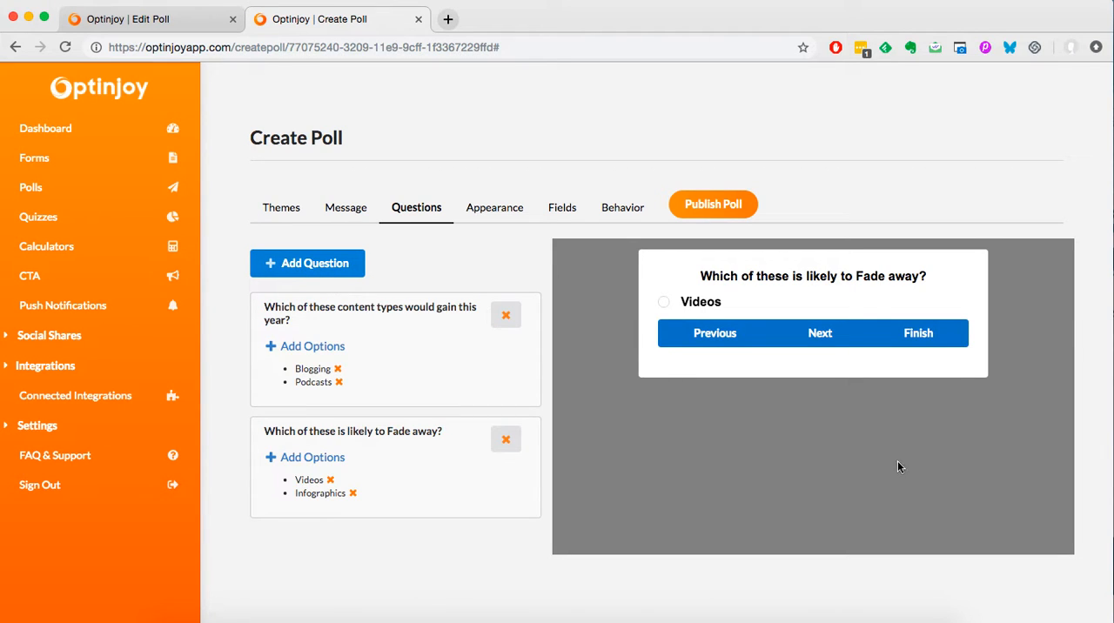
Add "Blogging" as another answer option to the question about what is likely to fade away.
click(323, 458)
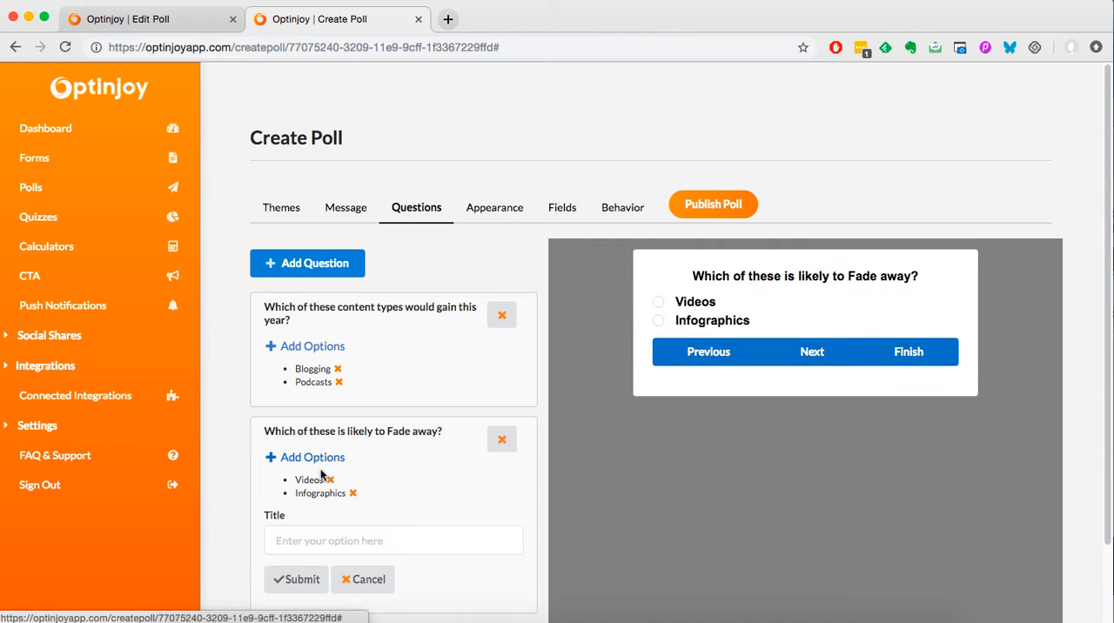
click(335, 531)
text(Blogging)
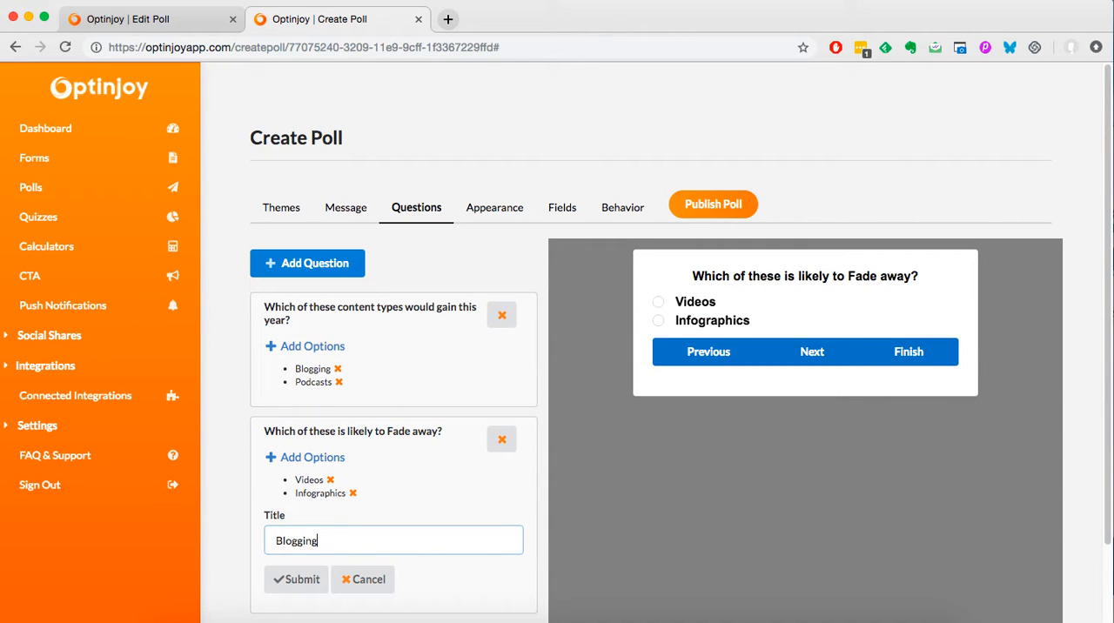
click(298, 579)
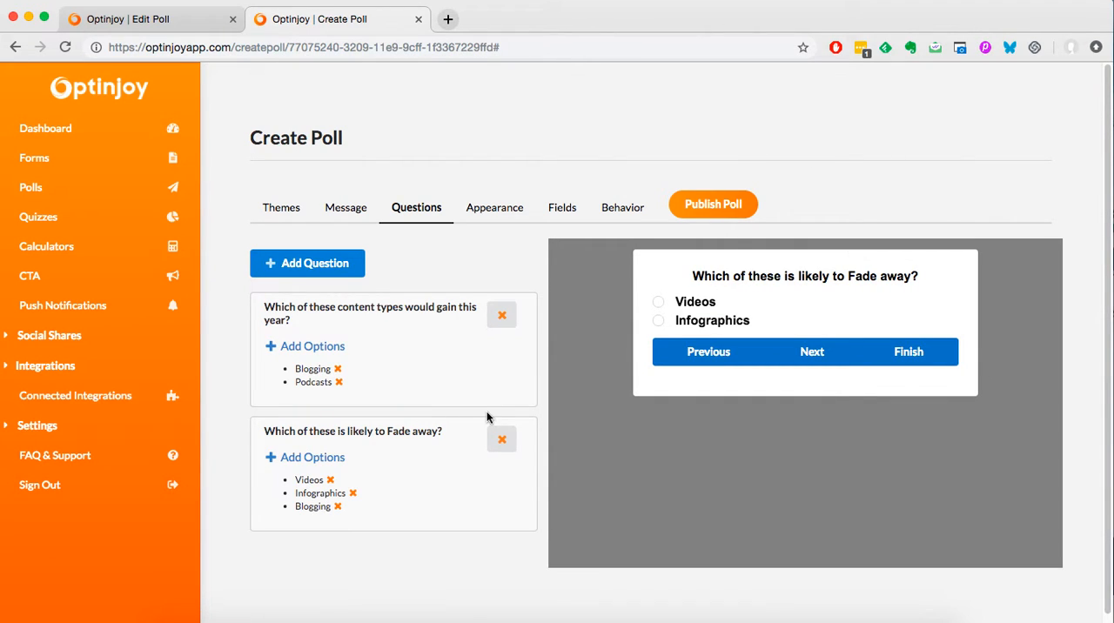
Change the poll theme's background overlay to a lighter grey.
click(484, 211)
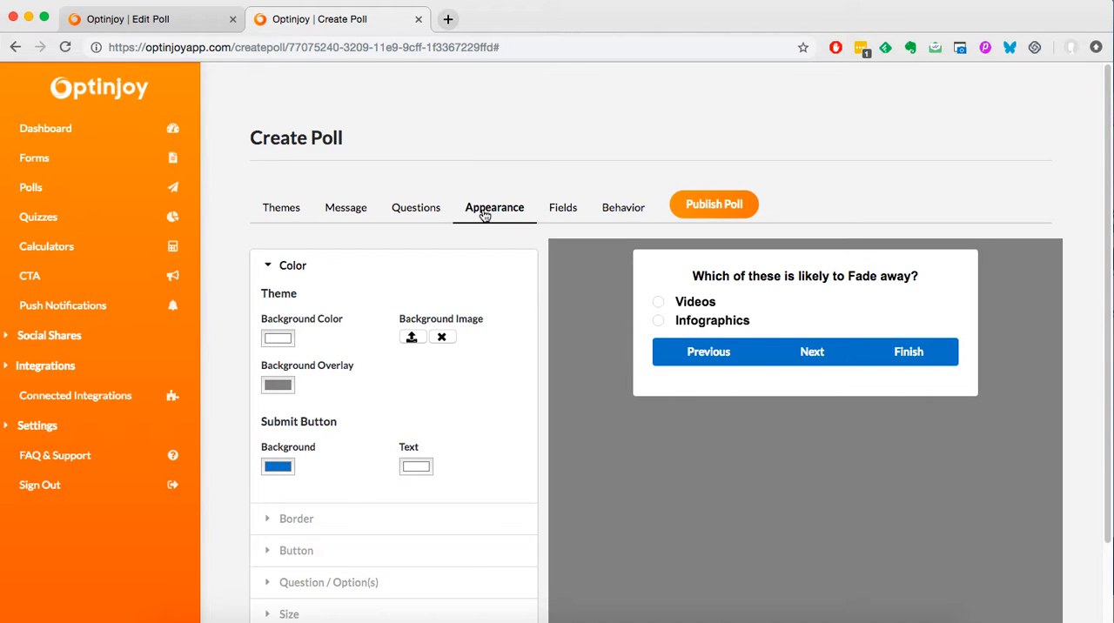
scroll(539, 337, down, 2)
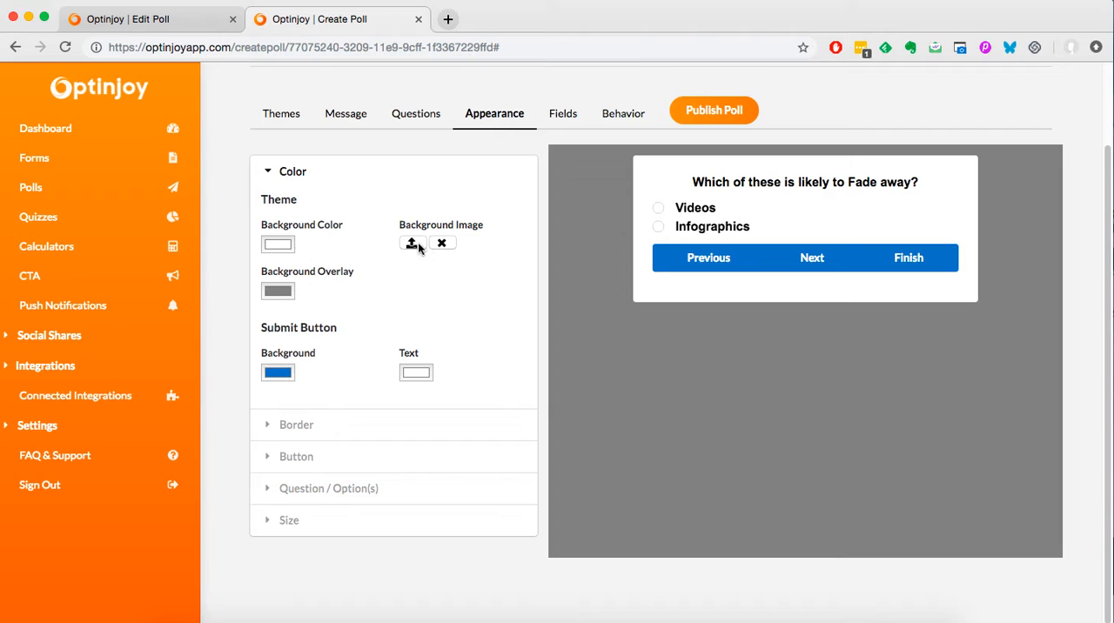
click(277, 291)
drag(267, 510, 228, 511)
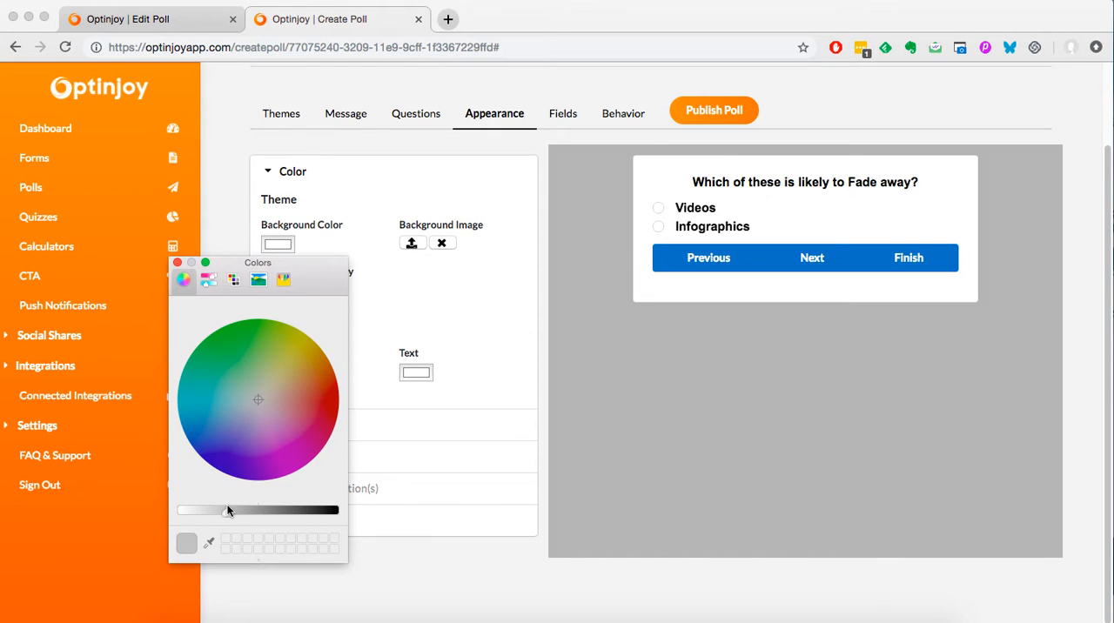
click(178, 262)
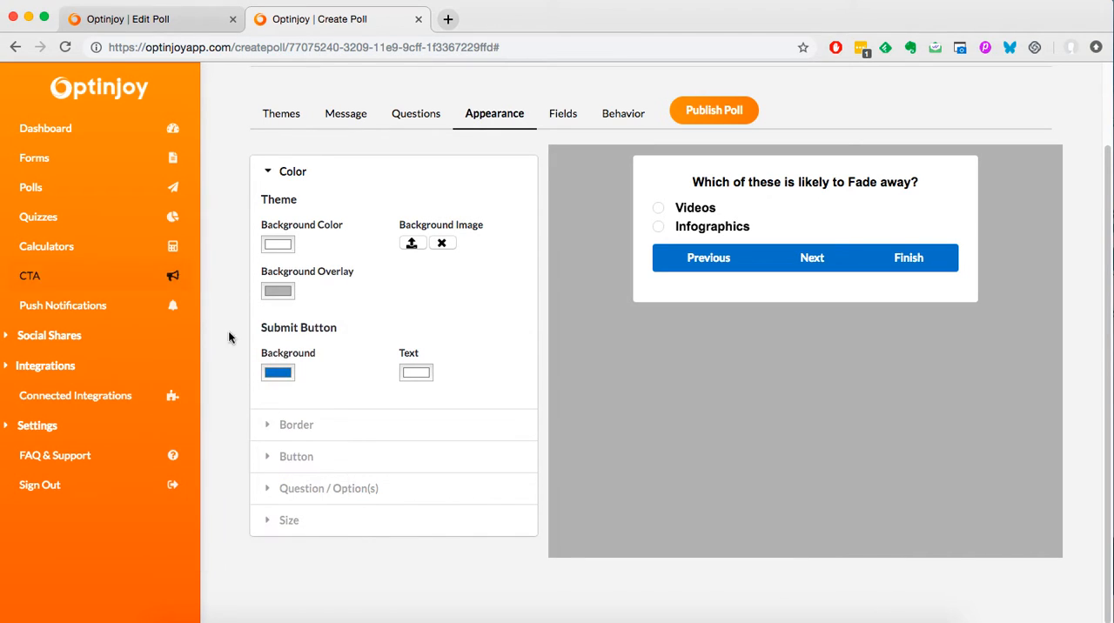
Look through the poll's border style choices, button font settings and message texts.
click(314, 427)
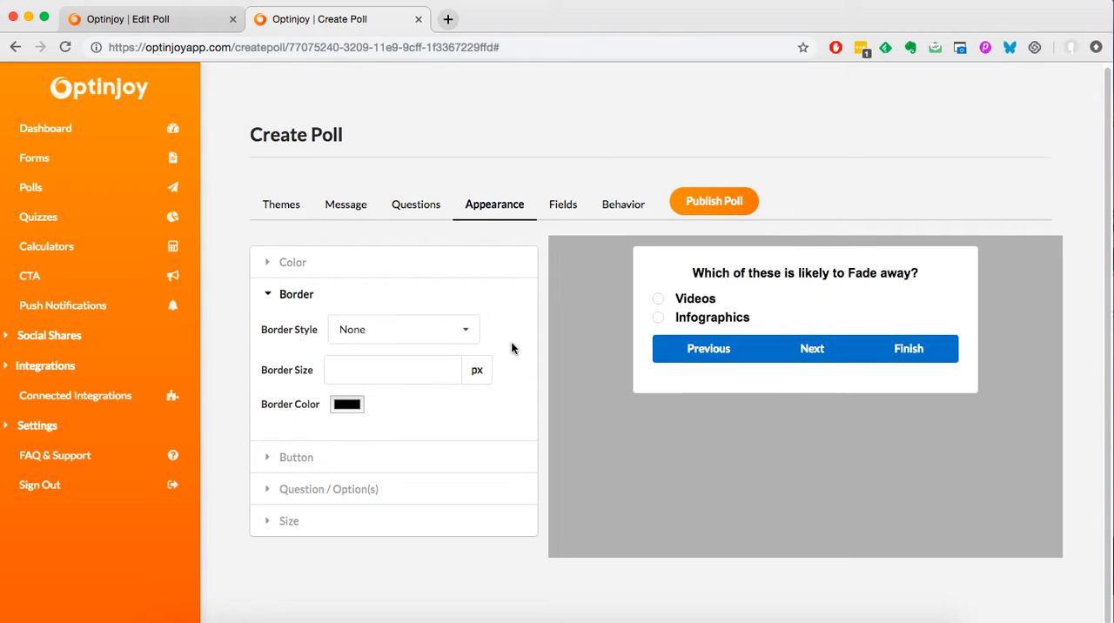
click(441, 330)
click(445, 447)
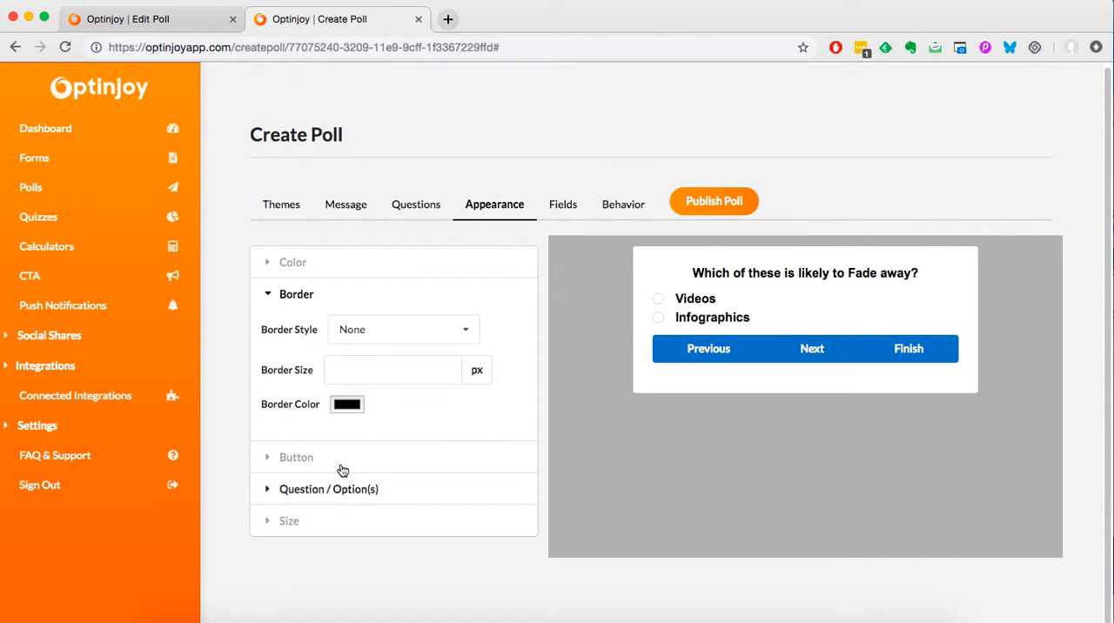
click(343, 468)
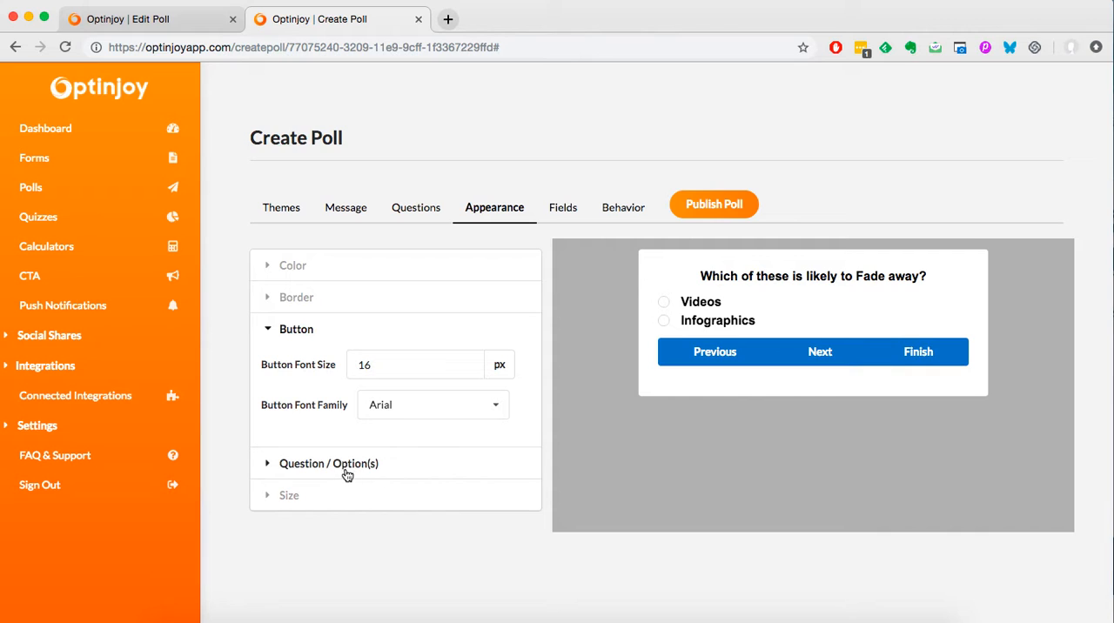
click(352, 207)
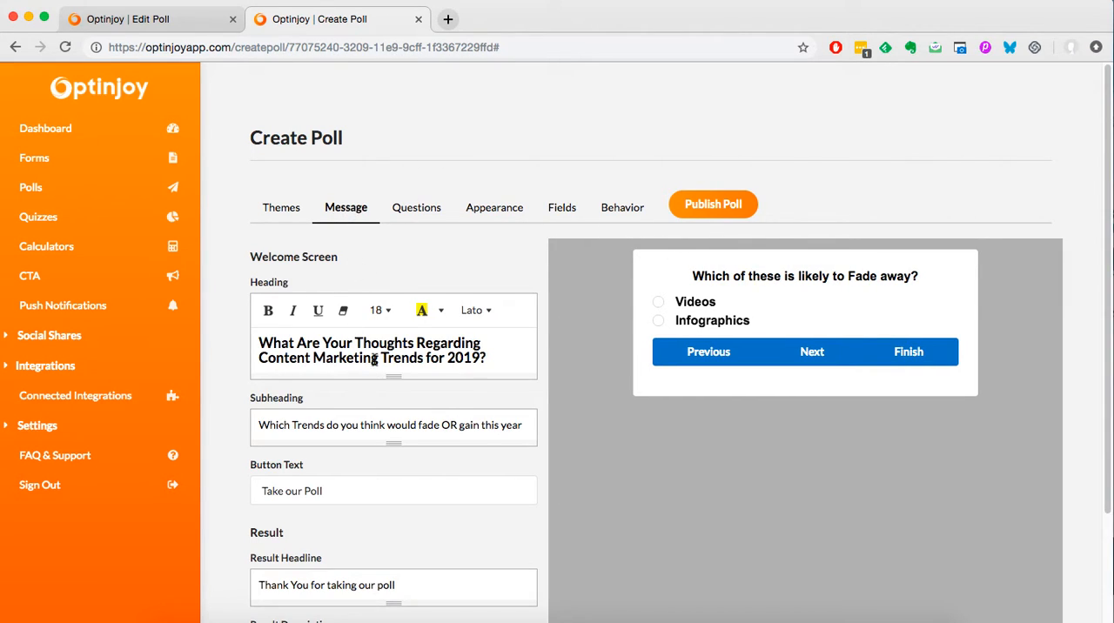
Change the text color of the poll's questions and options to red.
click(472, 221)
click(356, 470)
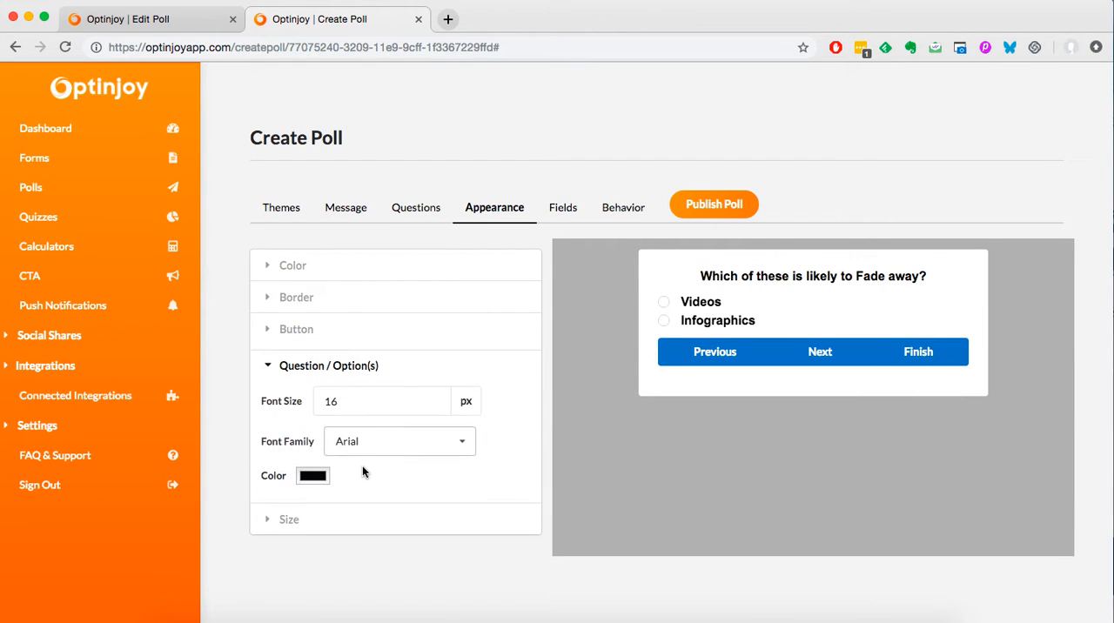
click(318, 474)
drag(333, 512, 225, 511)
drag(258, 400, 335, 403)
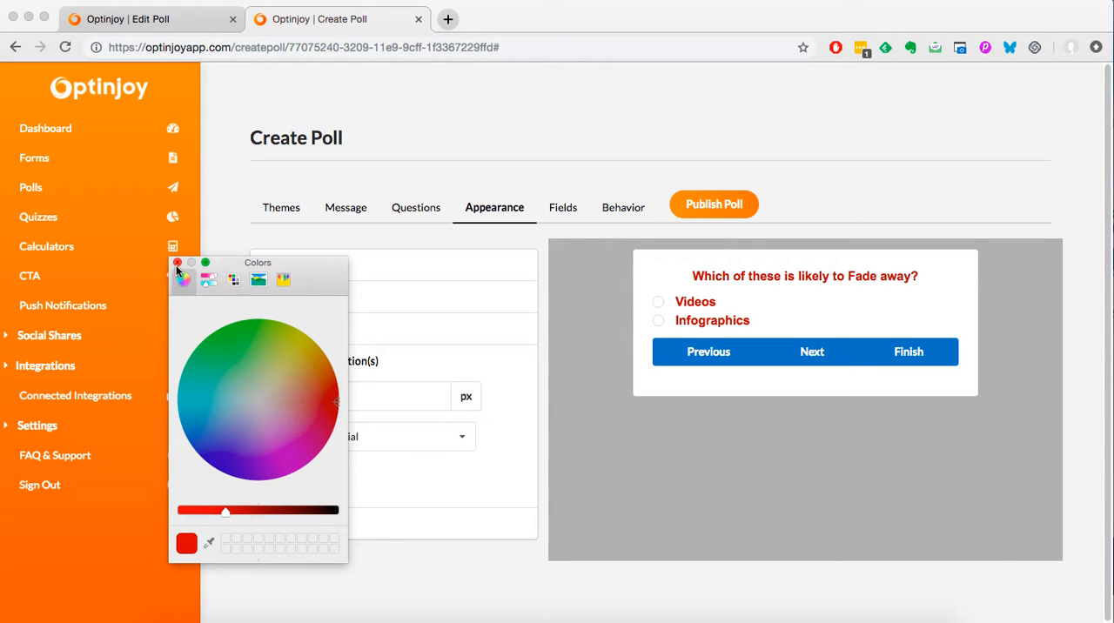
click(176, 262)
click(440, 449)
click(502, 441)
click(373, 396)
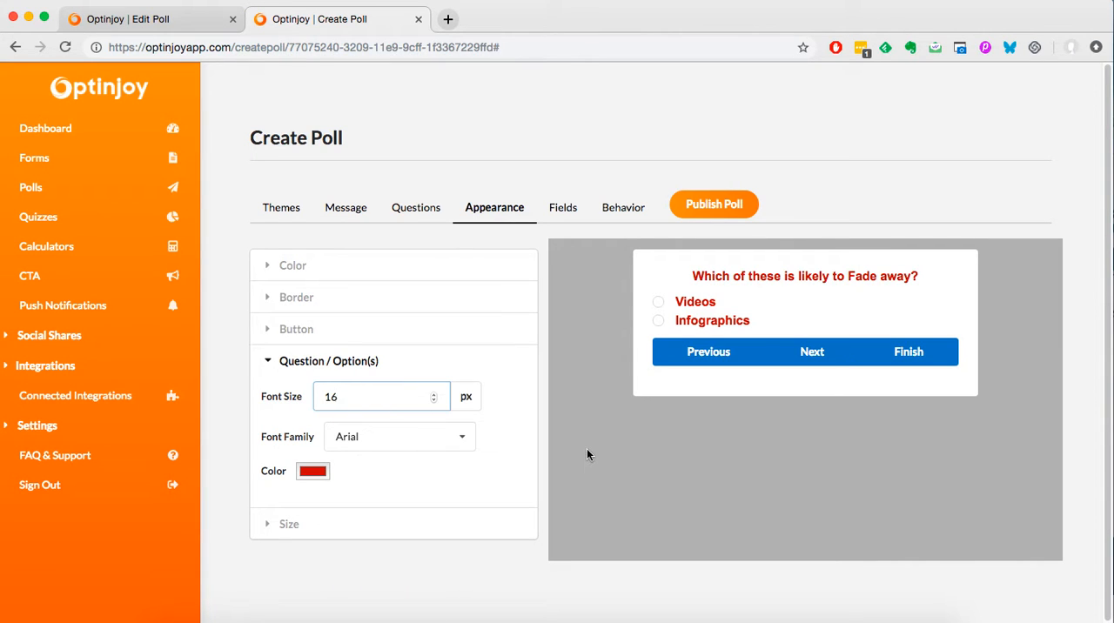
Try the Large and Small popup sizes and set the popup back to Medium.
click(445, 524)
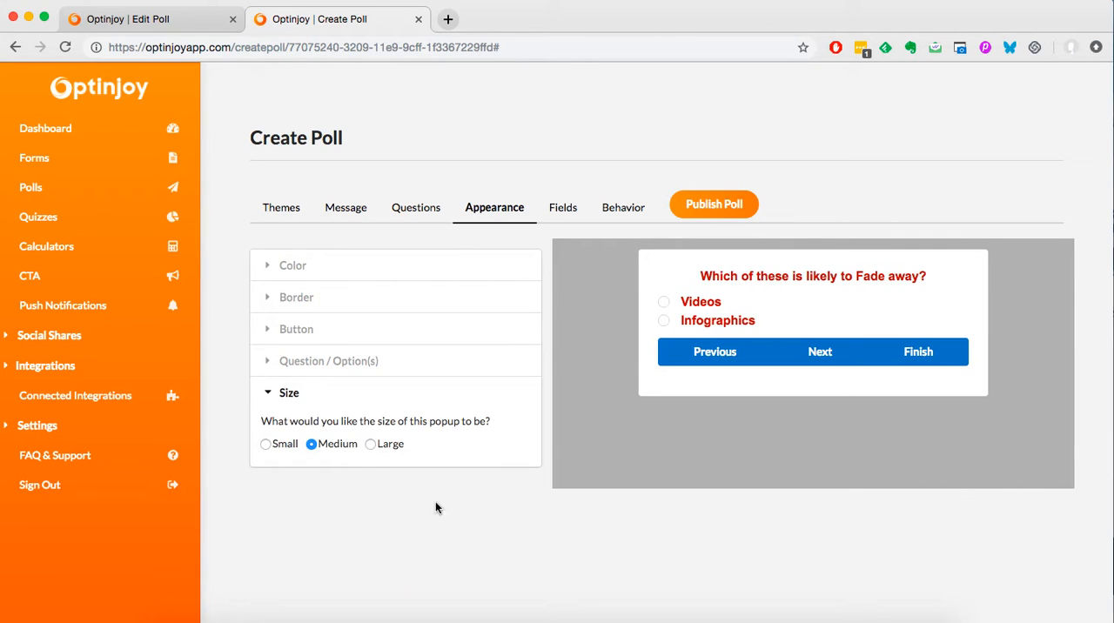
click(372, 445)
click(266, 445)
click(313, 445)
Set the label of the mailing list form's email field to "Your Email adress".
click(562, 209)
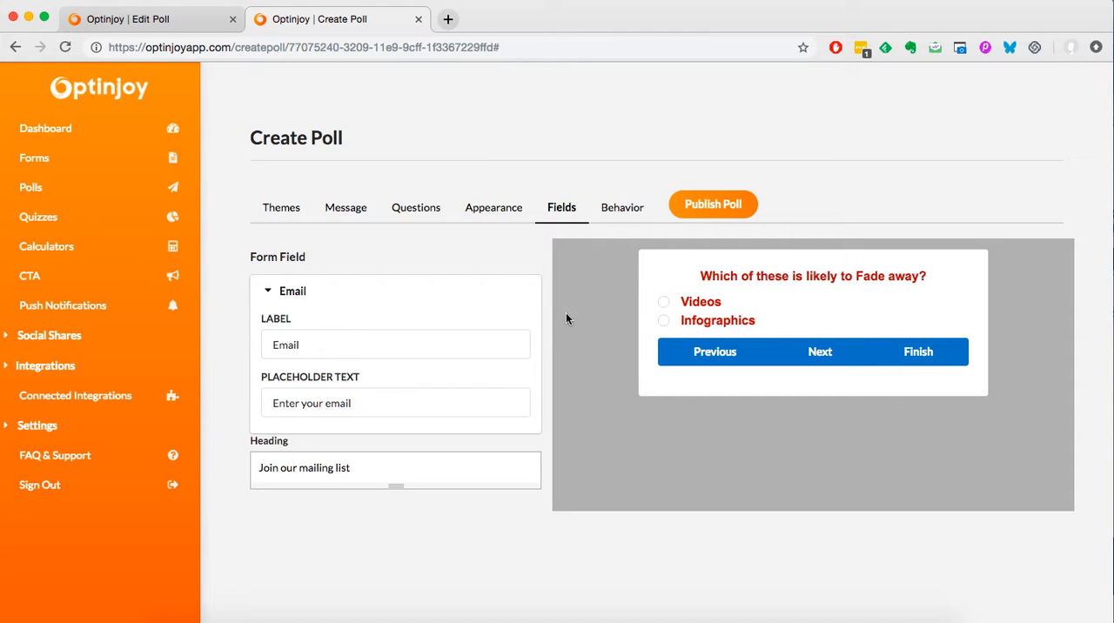
click(313, 346)
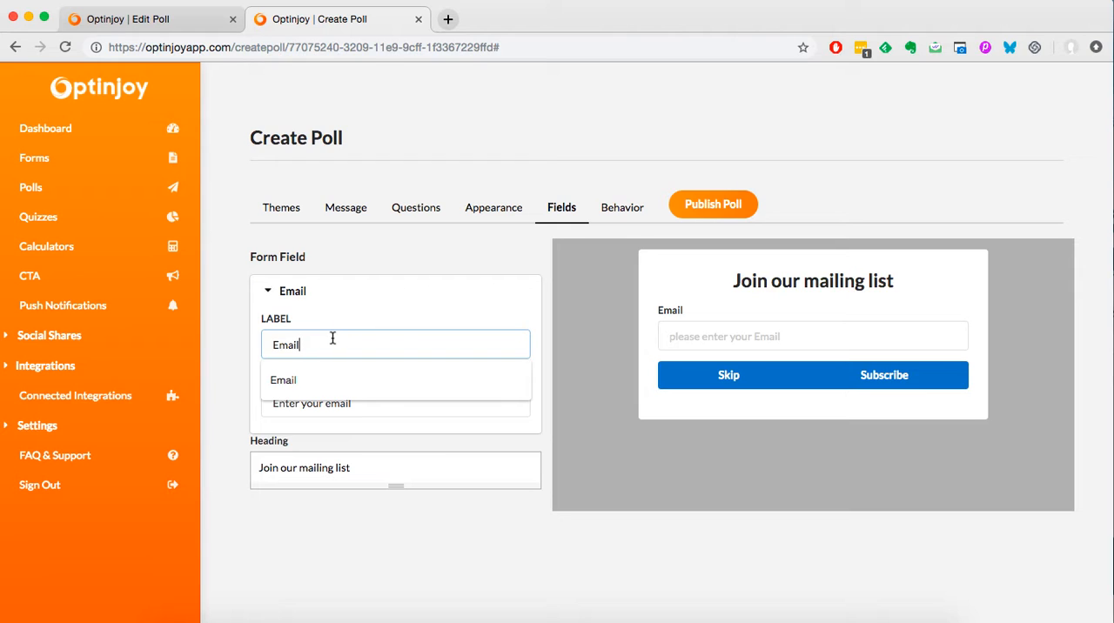
double_click(333, 338)
text(Your)
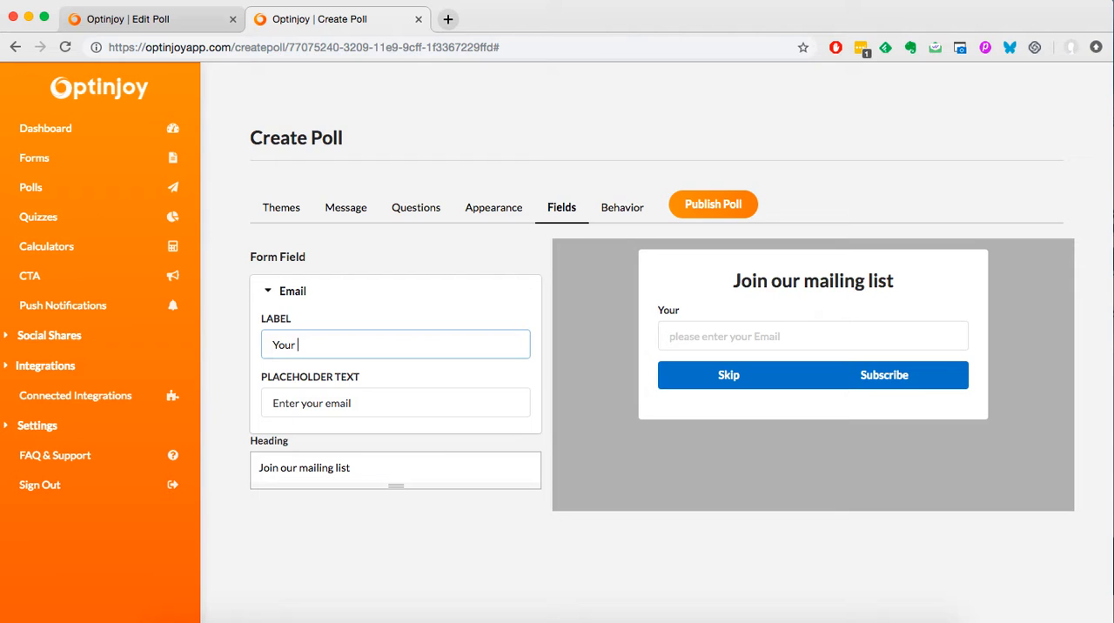
text( Email adress)
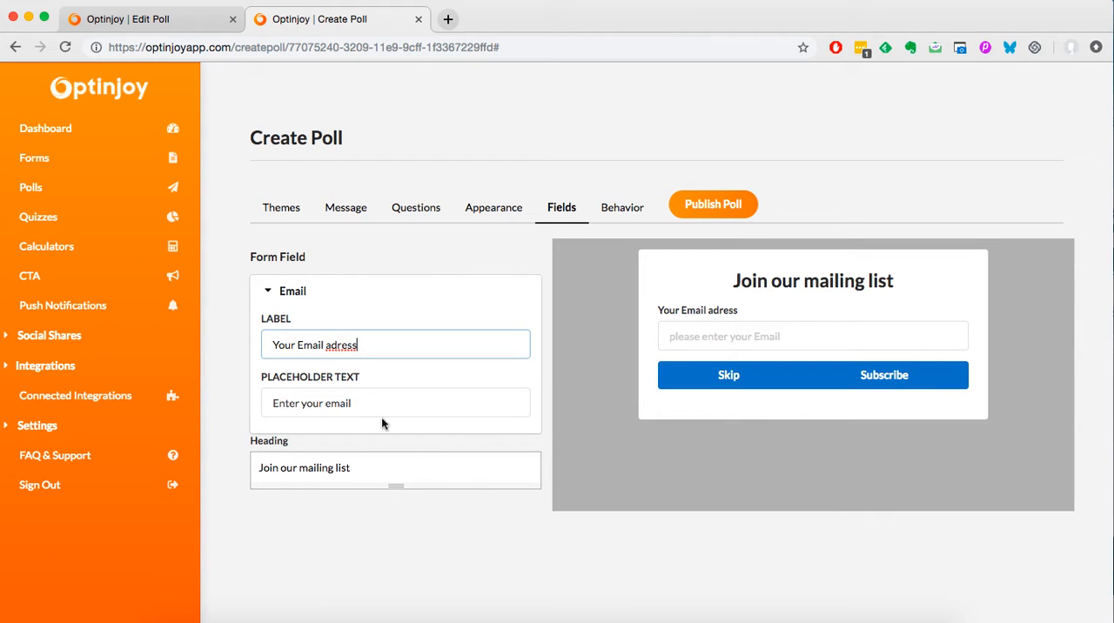
click(358, 403)
click(384, 502)
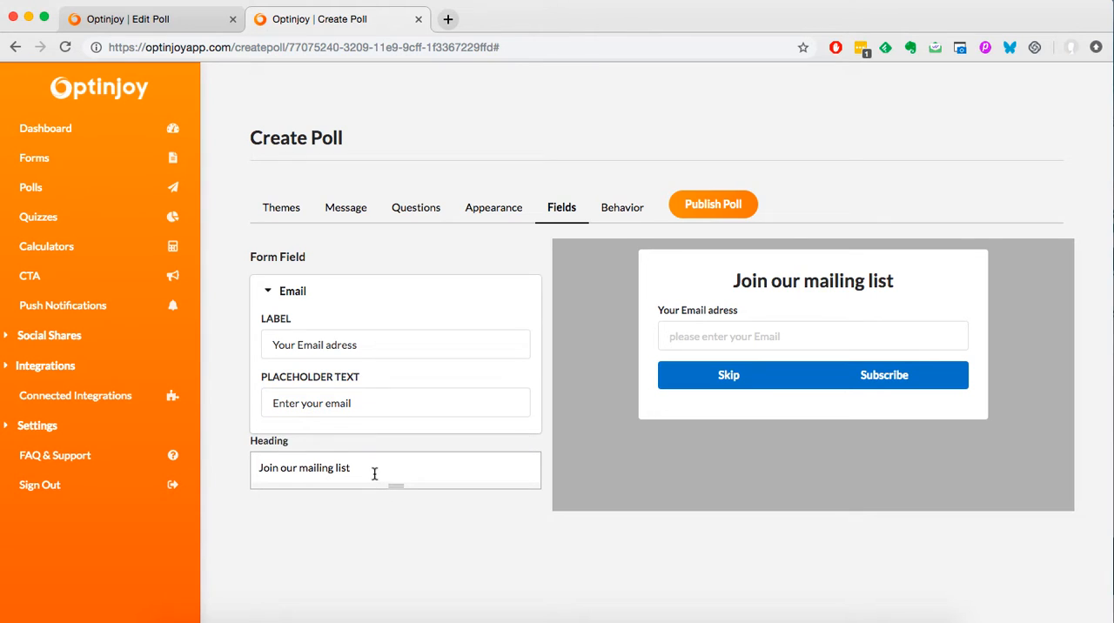
click(376, 471)
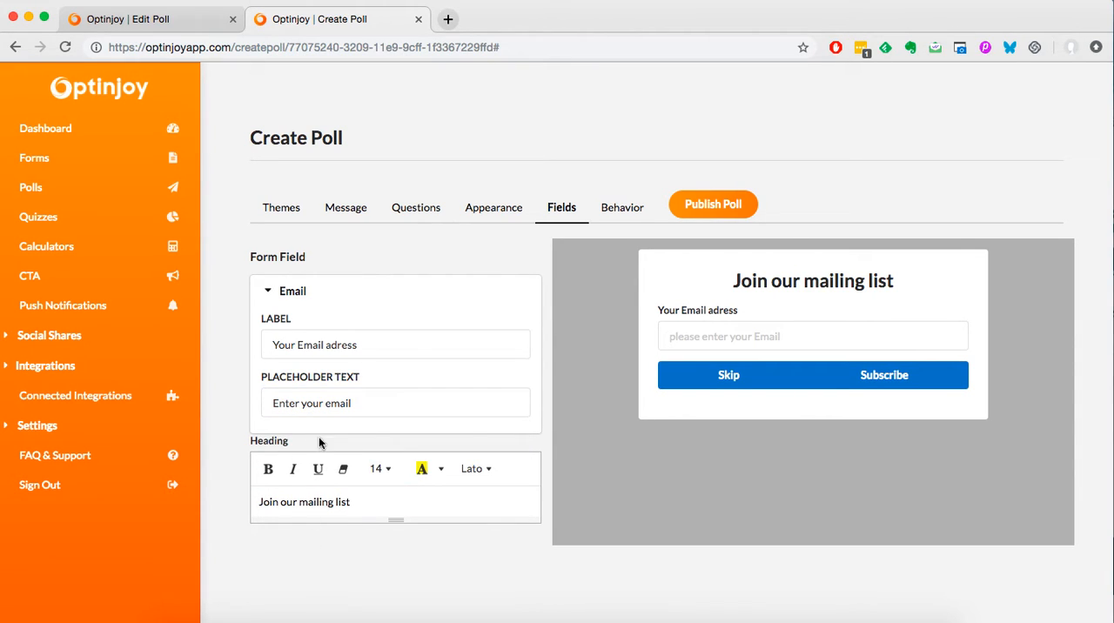
Review the poll's behavior settings for when it shows and where visitors are redirected after subscribing.
click(612, 224)
scroll(475, 349, down, 3)
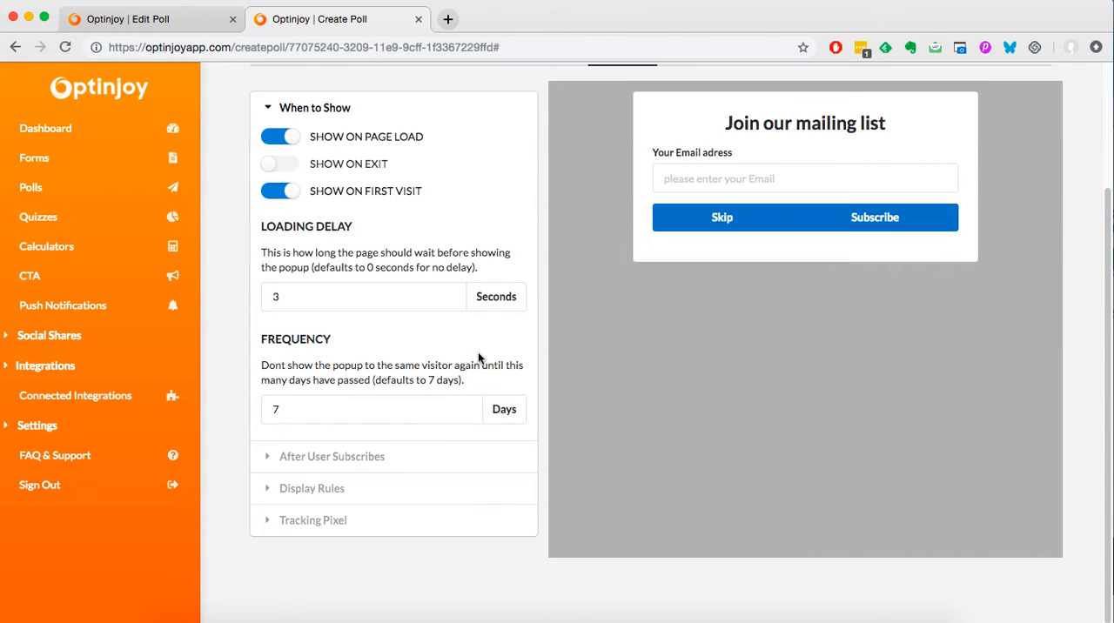
scroll(477, 350, up, 3)
scroll(488, 359, down, 3)
click(366, 469)
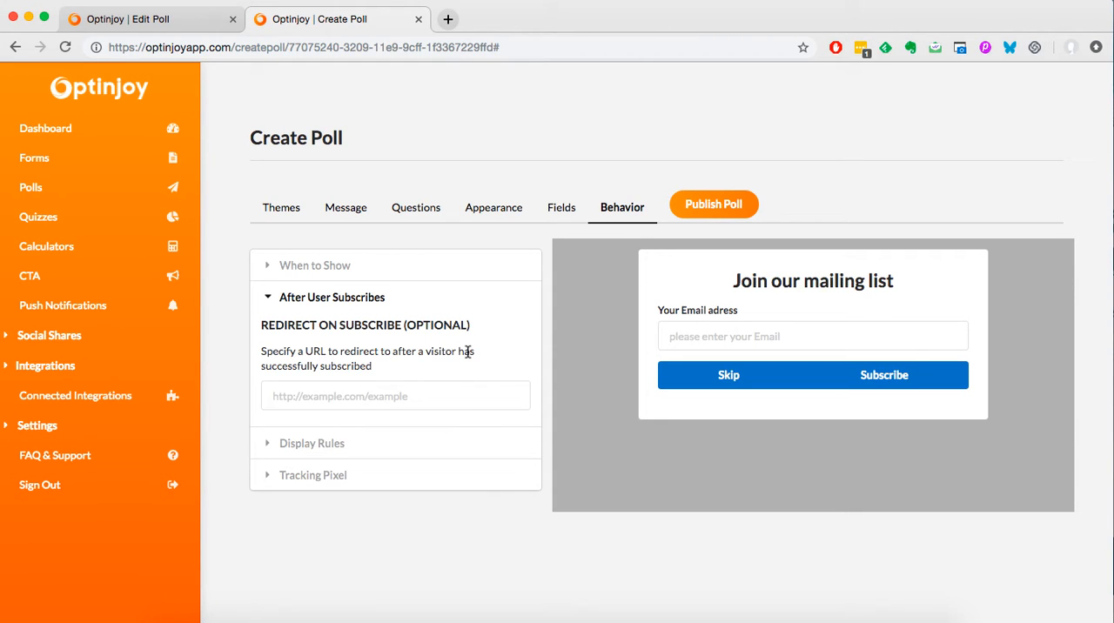
Add a blank page display rule with "Dont show on" and "URLs containing", and open the tracking pixel's view pixel entry.
click(481, 445)
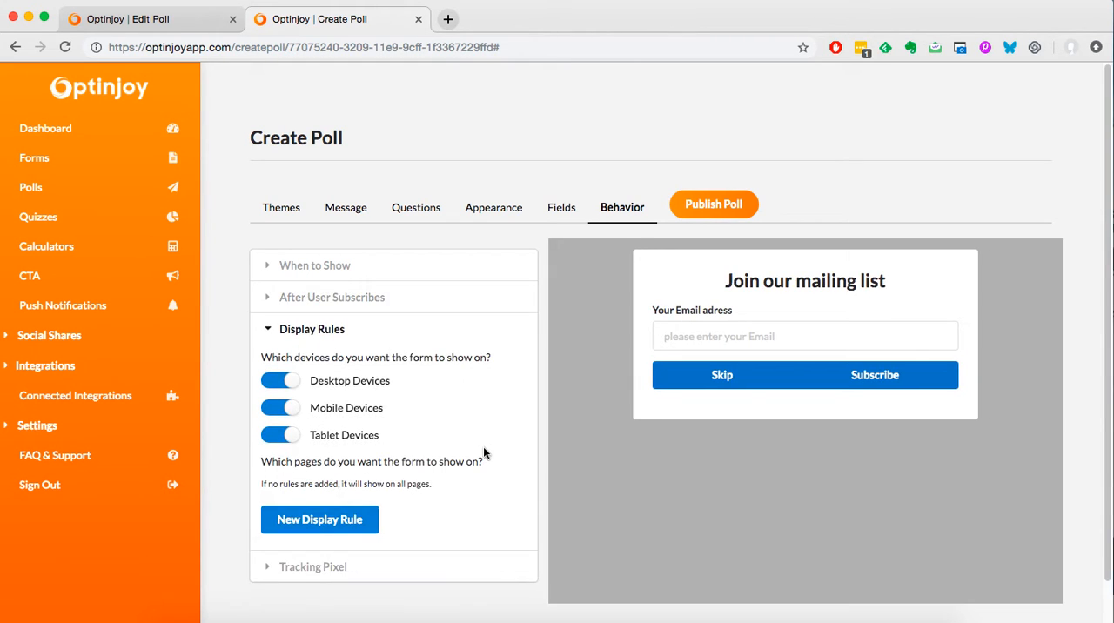
scroll(459, 432, down, 1)
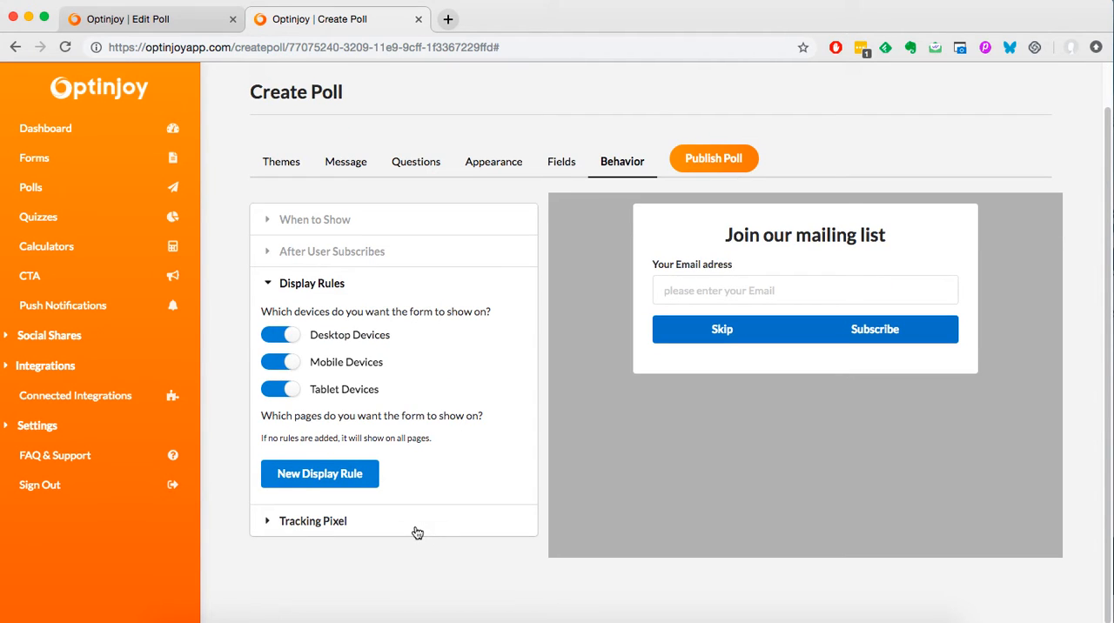
click(306, 478)
scroll(379, 443, down, 4)
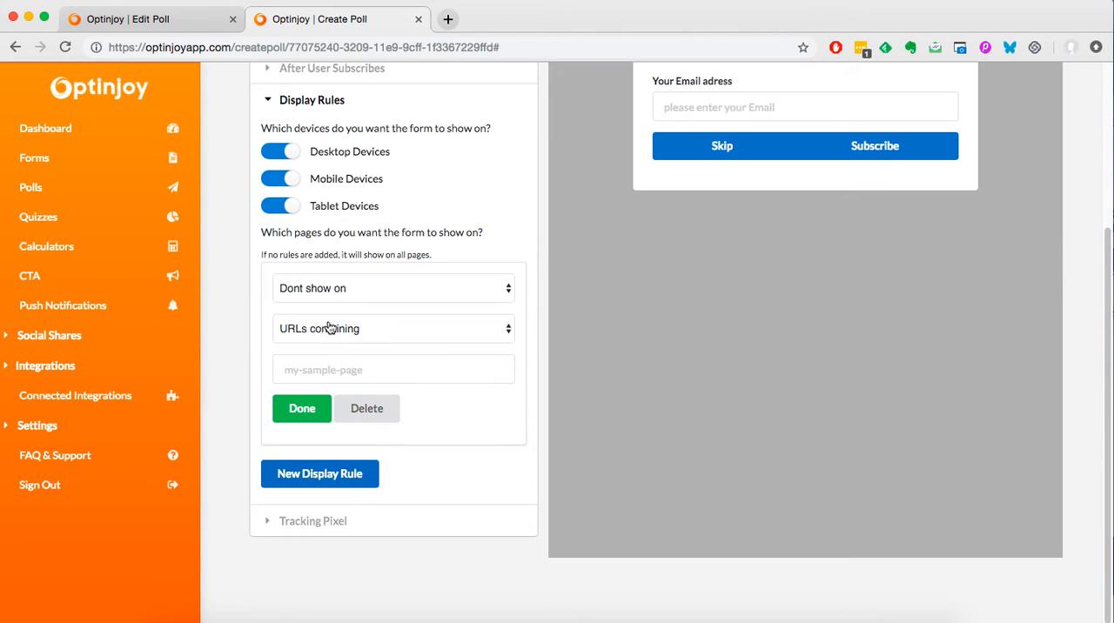
click(330, 290)
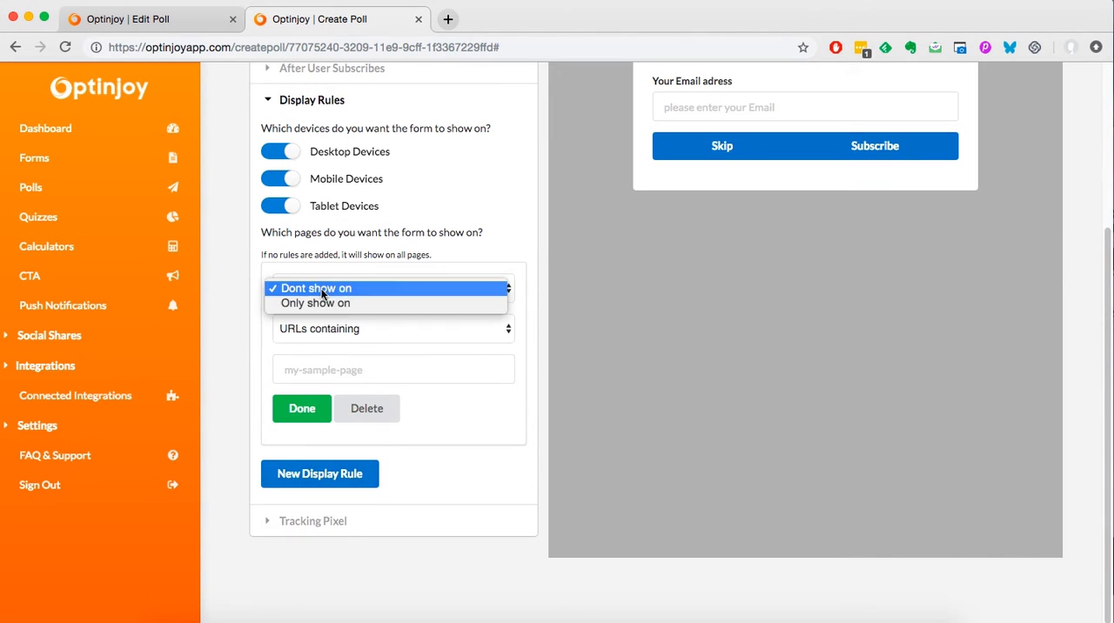
click(417, 252)
click(315, 520)
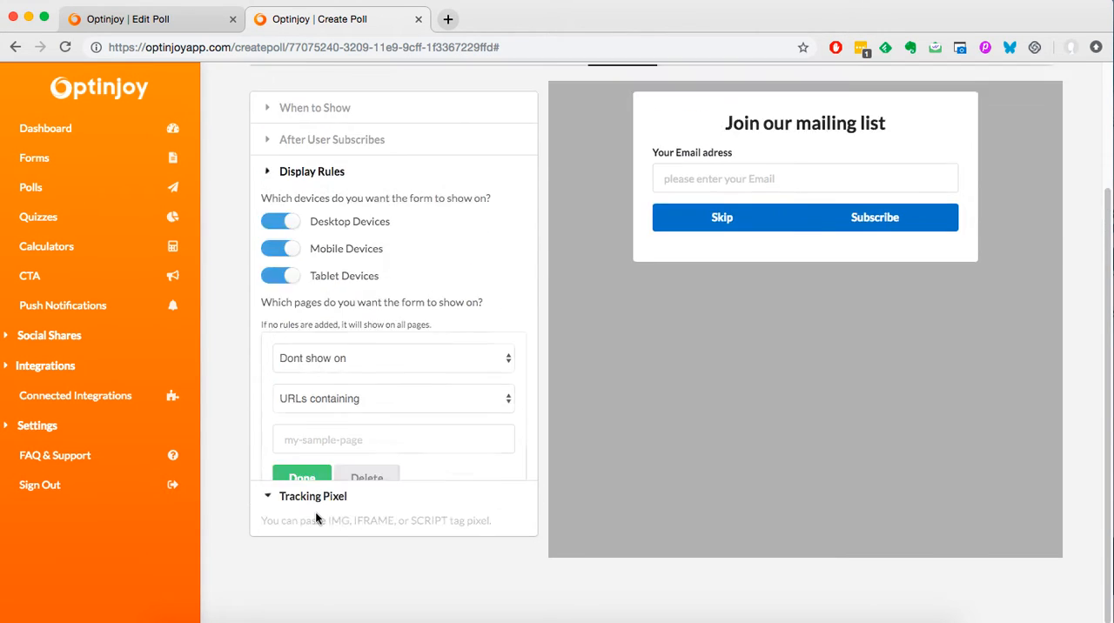
click(342, 483)
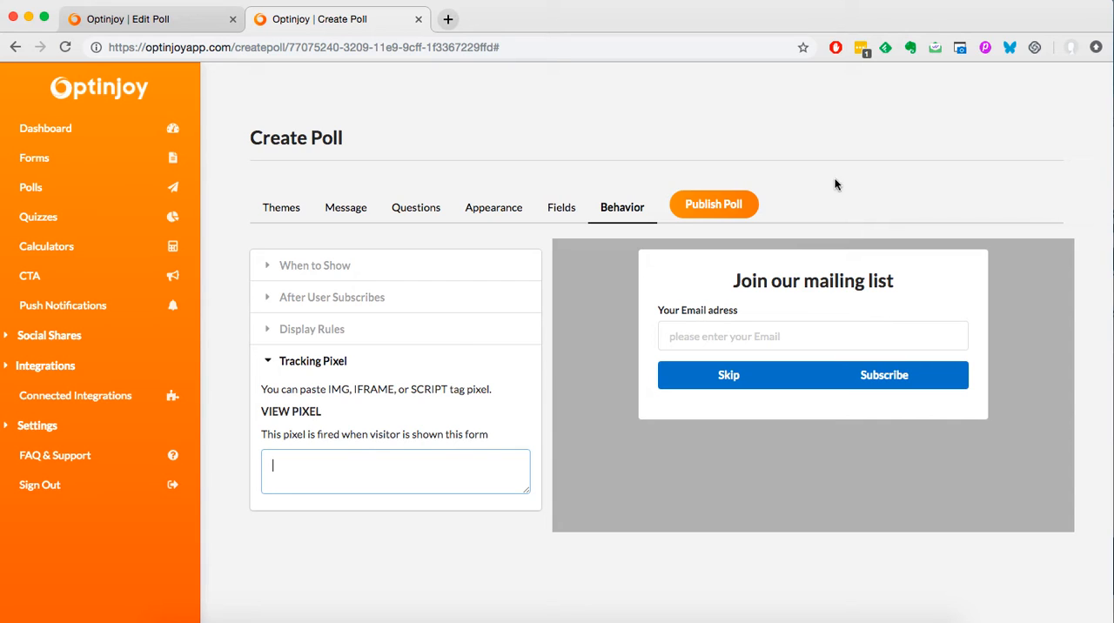
Publish the poll and copy its hosted form link to the clipboard.
click(696, 206)
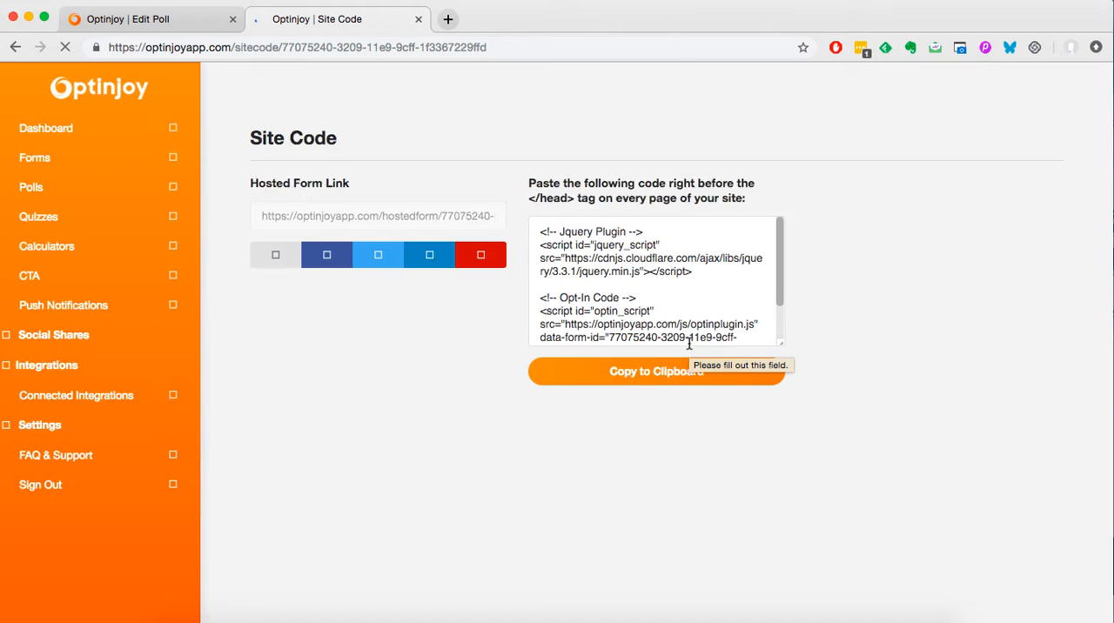
scroll(719, 269, down, 2)
scroll(719, 270, up, 2)
scroll(719, 268, down, 2)
scroll(719, 268, up, 2)
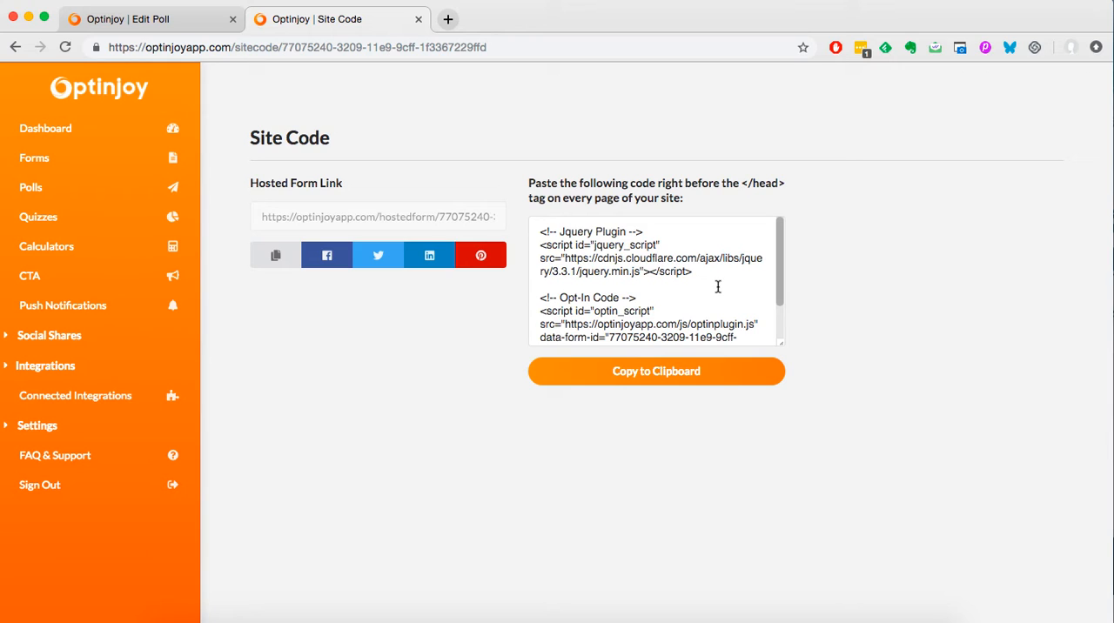
click(268, 258)
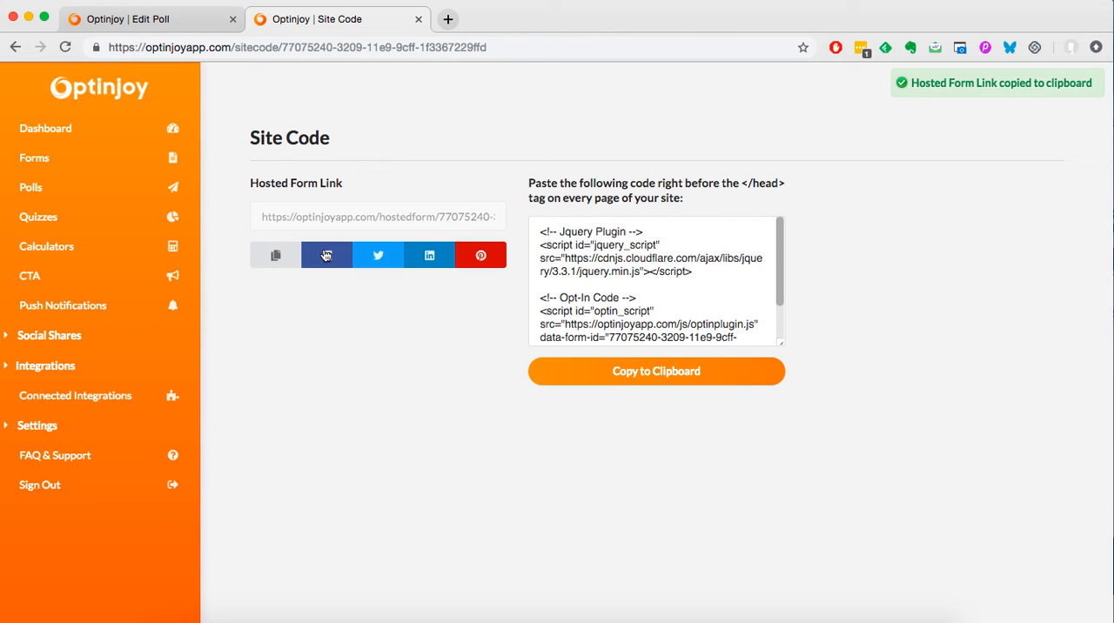
Copy the hosted form link, preview the published poll in a separate browser tab up to its first question, and close the preview.
click(275, 268)
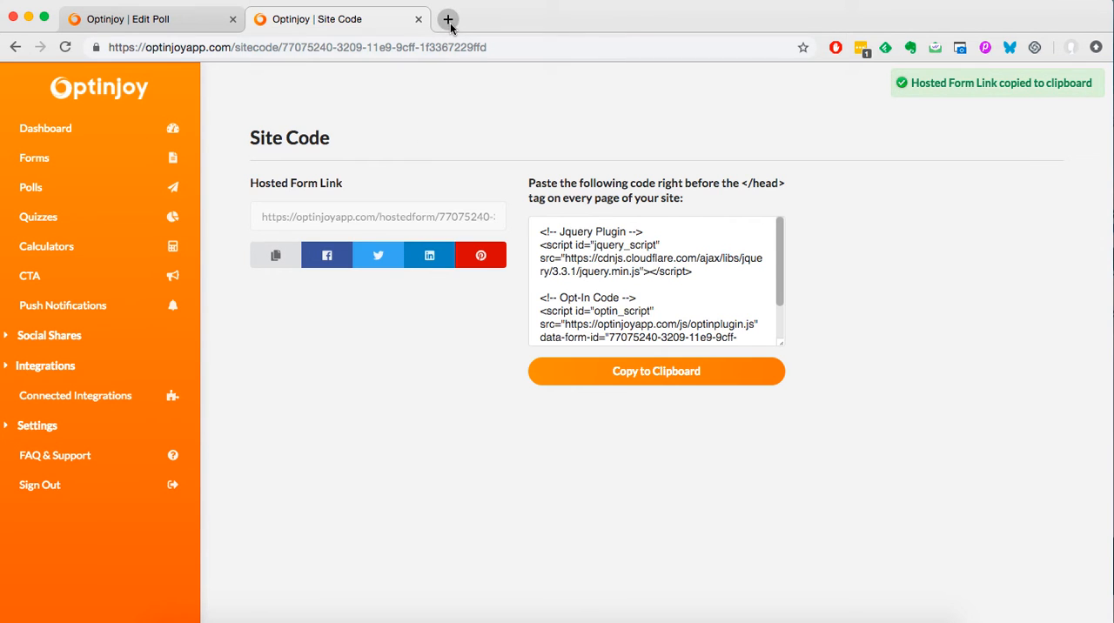
click(448, 20)
key(super+v)
key(Return)
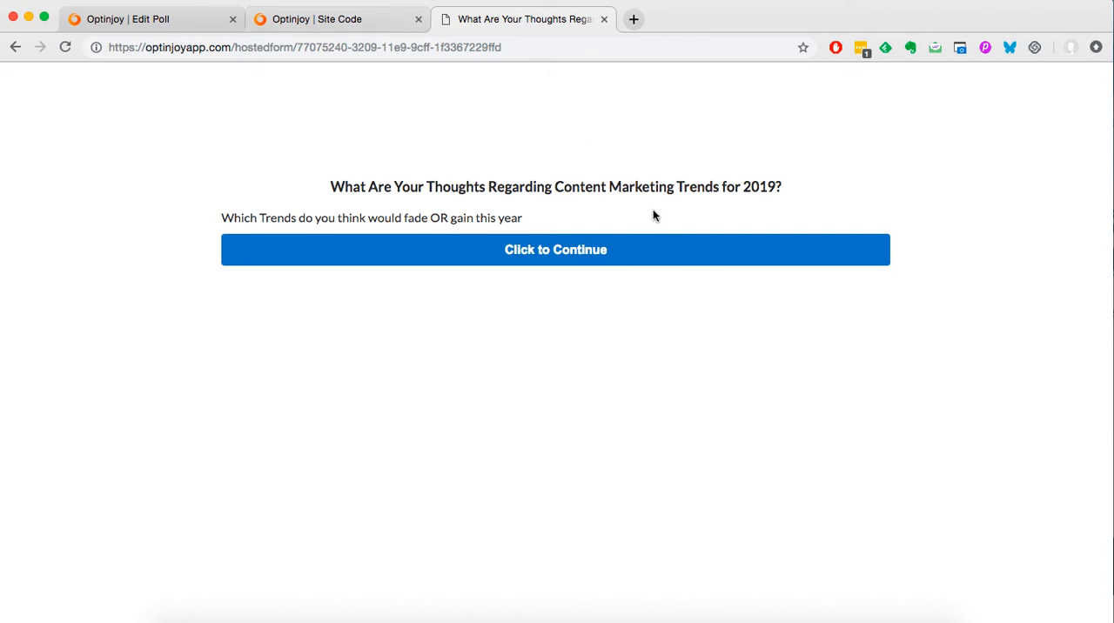
click(582, 258)
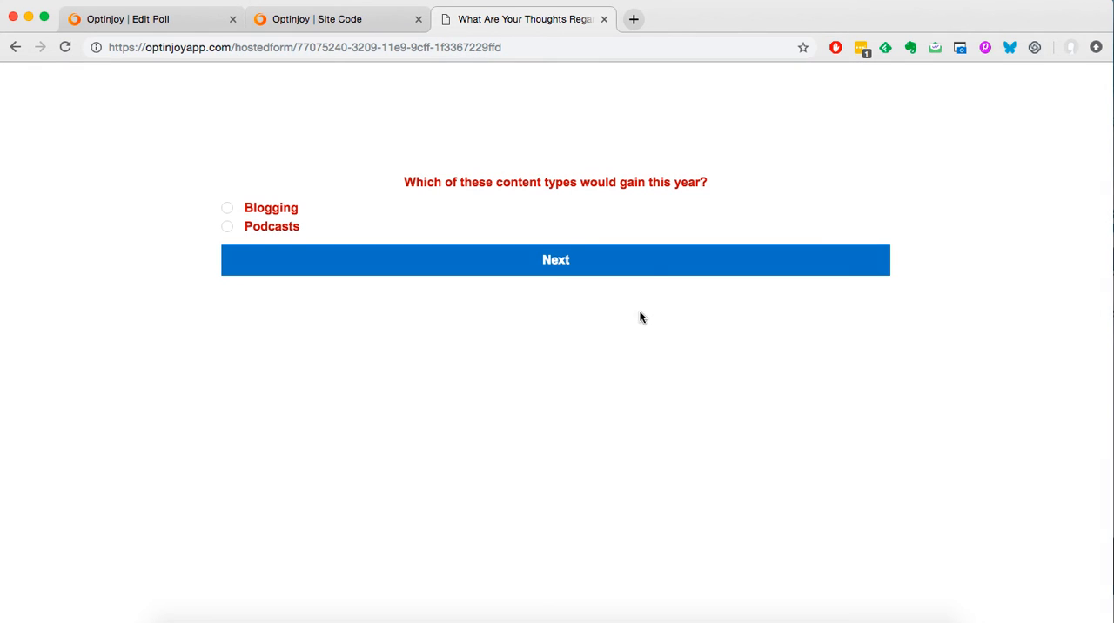
click(604, 19)
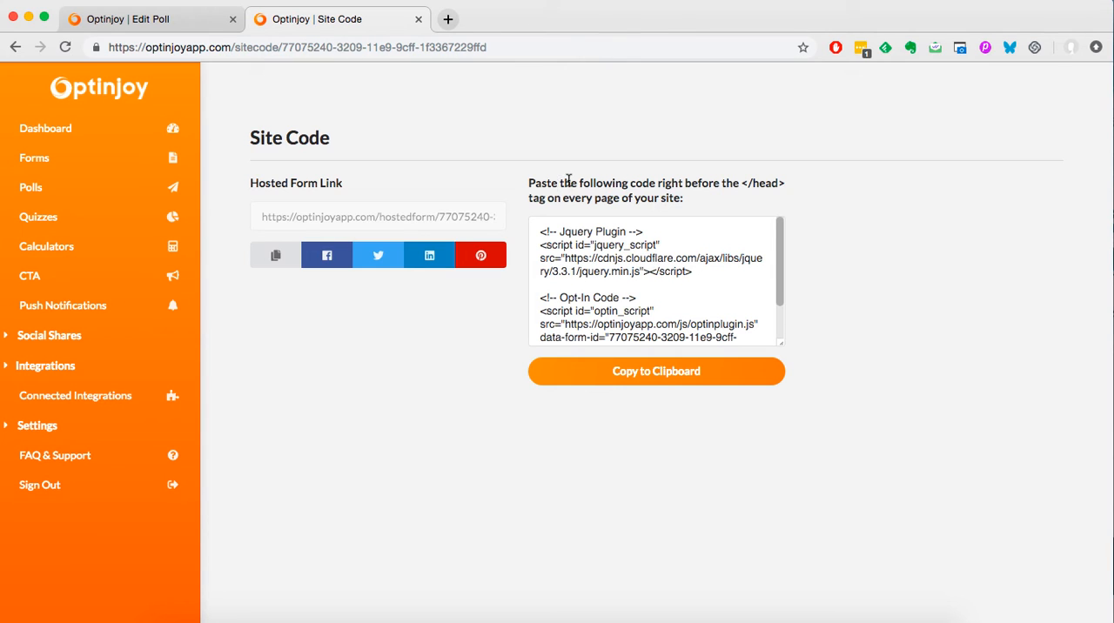
View the responses report of poll_test from the list of polls and return to the list.
click(31, 186)
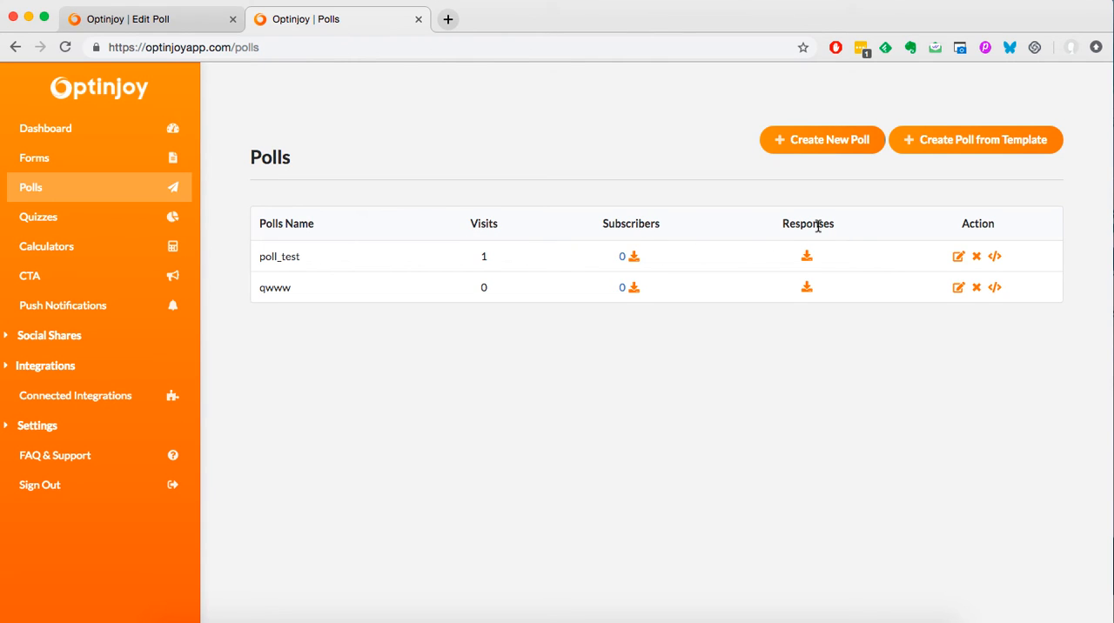
click(809, 258)
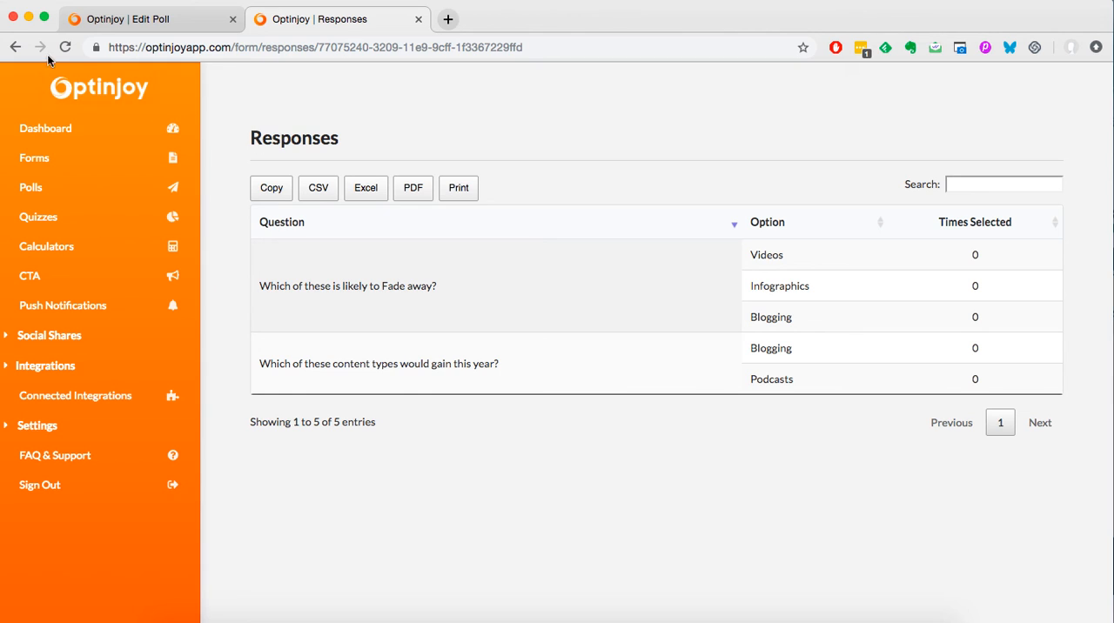
click(14, 50)
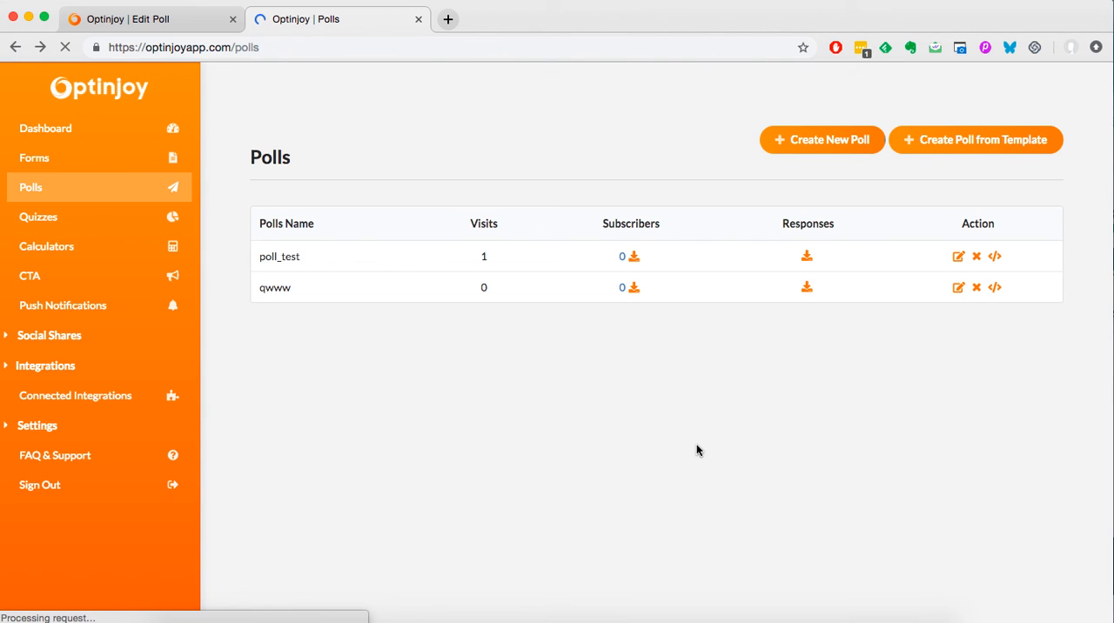